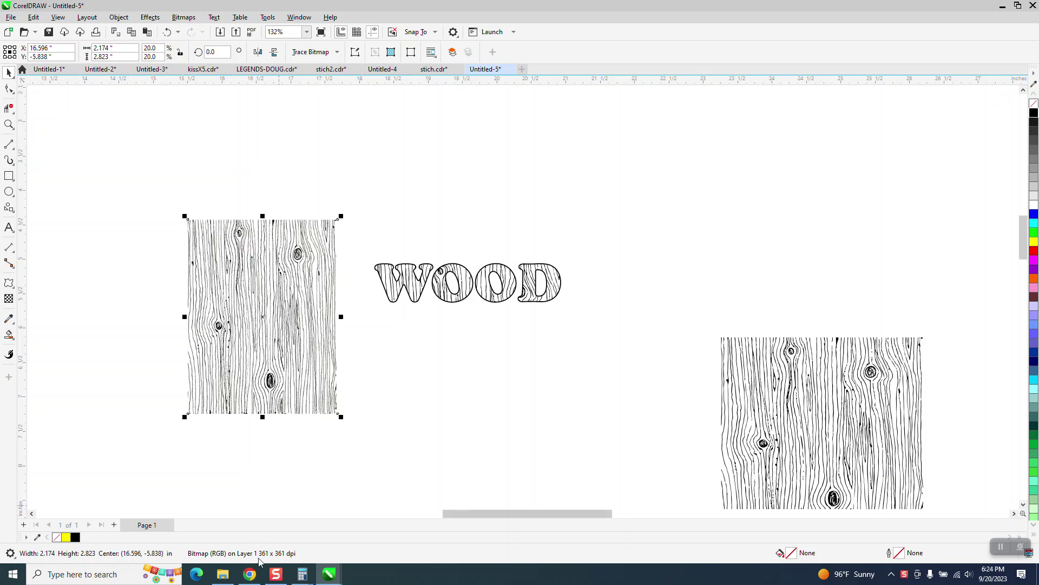
Step: Move the wood-grain bitmap up into the clear area above the WOOD lettering
left_click_drag(291, 382, 462, 479)
scroll(322, 379, "down", 5)
left_click_drag(379, 403, 328, 270)
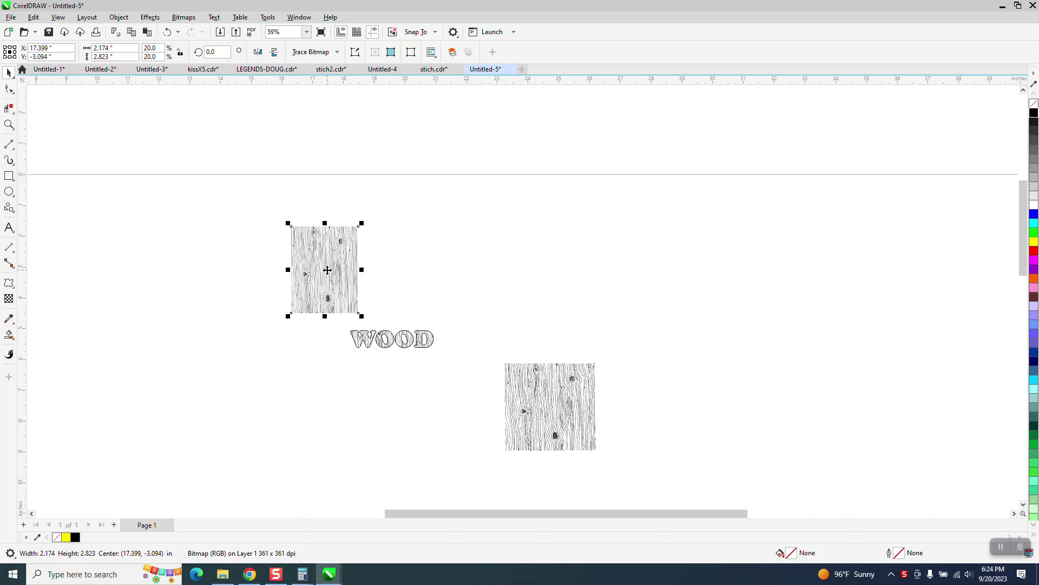
left_click(9, 124)
left_click_drag(263, 211, 366, 312)
key("space")
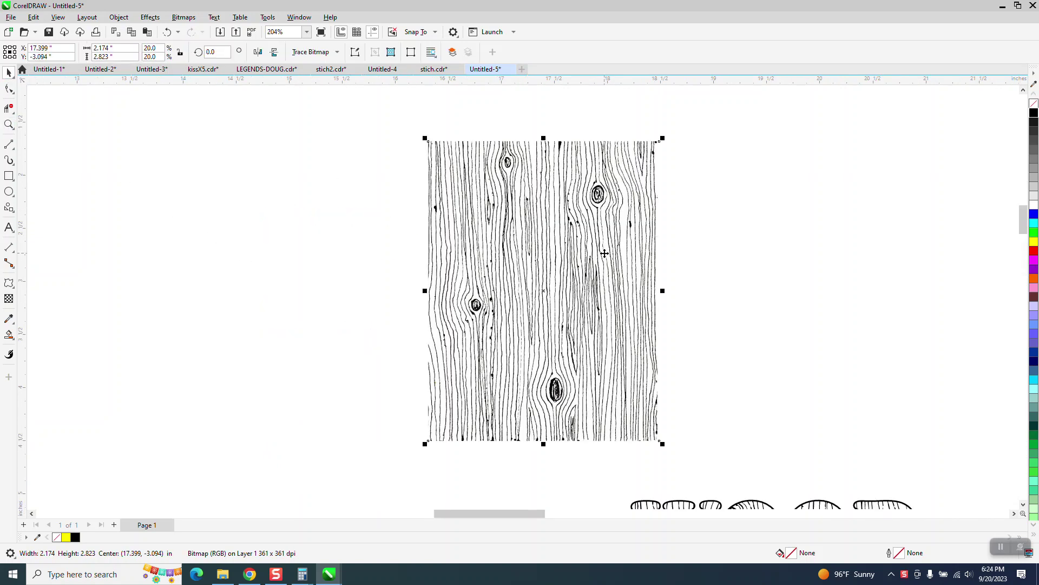
left_click_drag(604, 253, 469, 250)
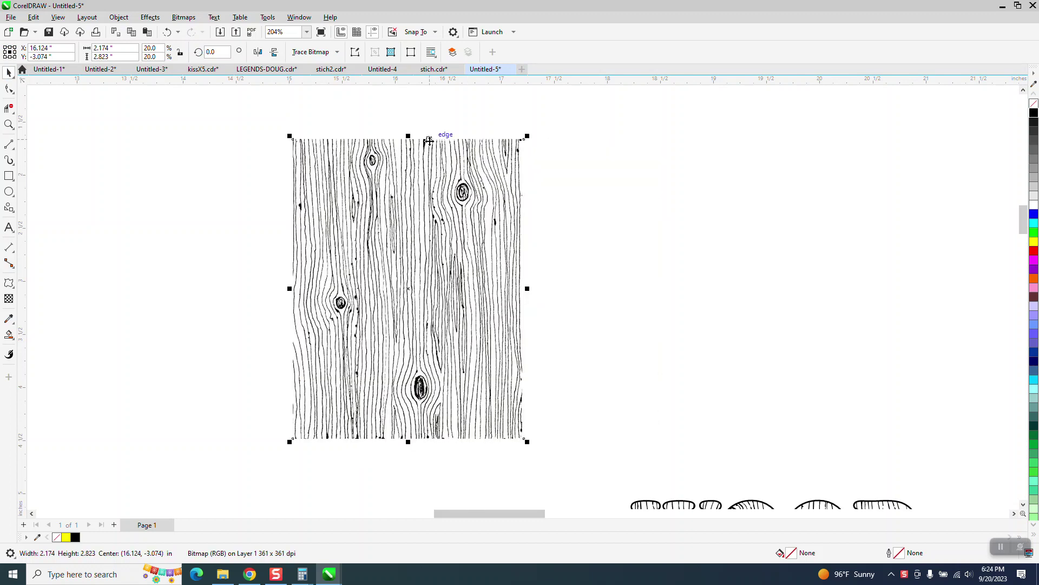
Step: Outline-trace the wood-grain bitmap as Clipart with detail 100, and move the trace to the right of the original
left_click(274, 106)
left_click(396, 149)
left_click(337, 51)
mouse_move(347, 91)
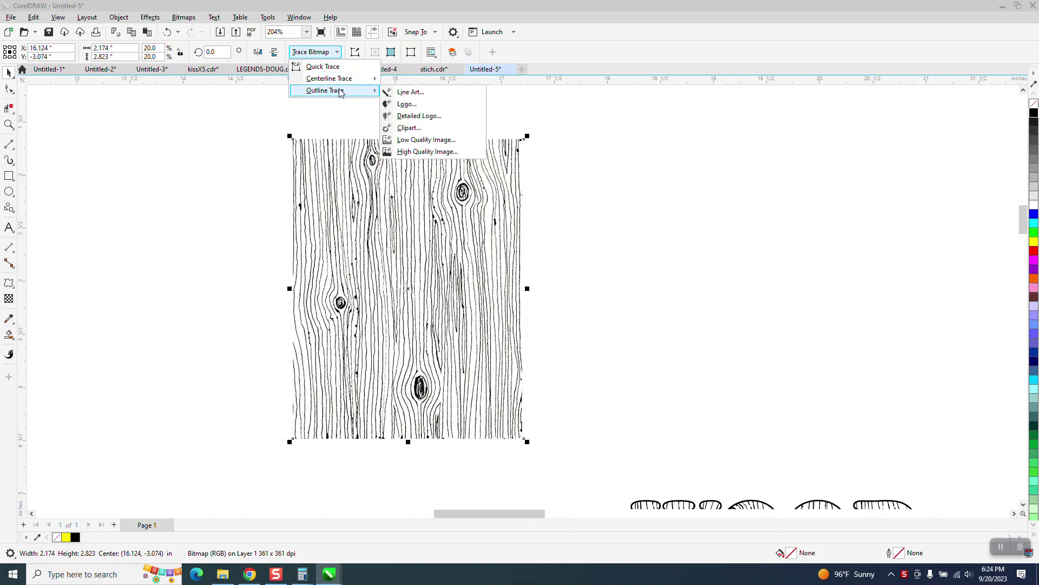
left_click(408, 128)
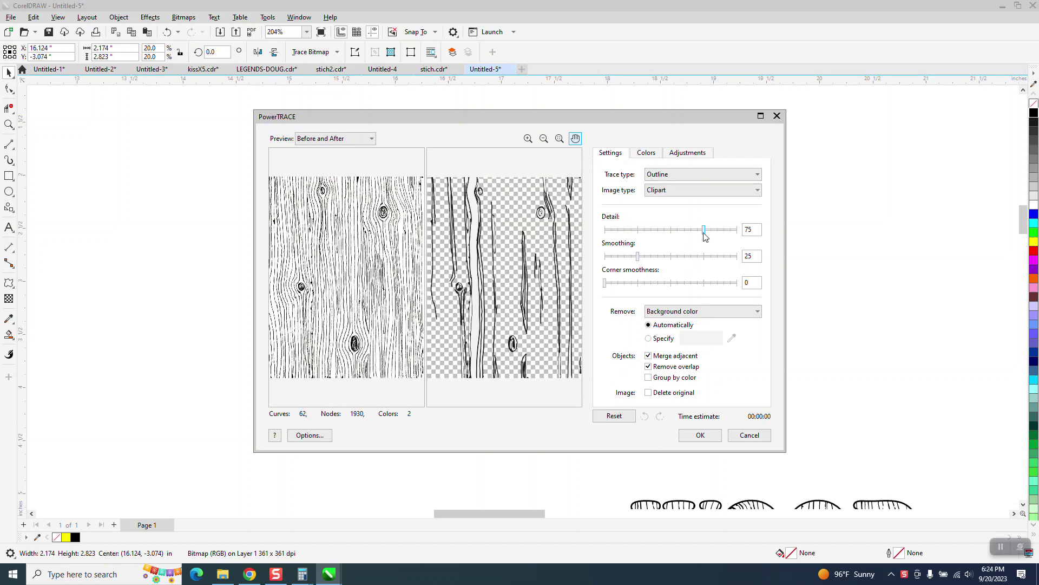
left_click_drag(704, 233, 740, 232)
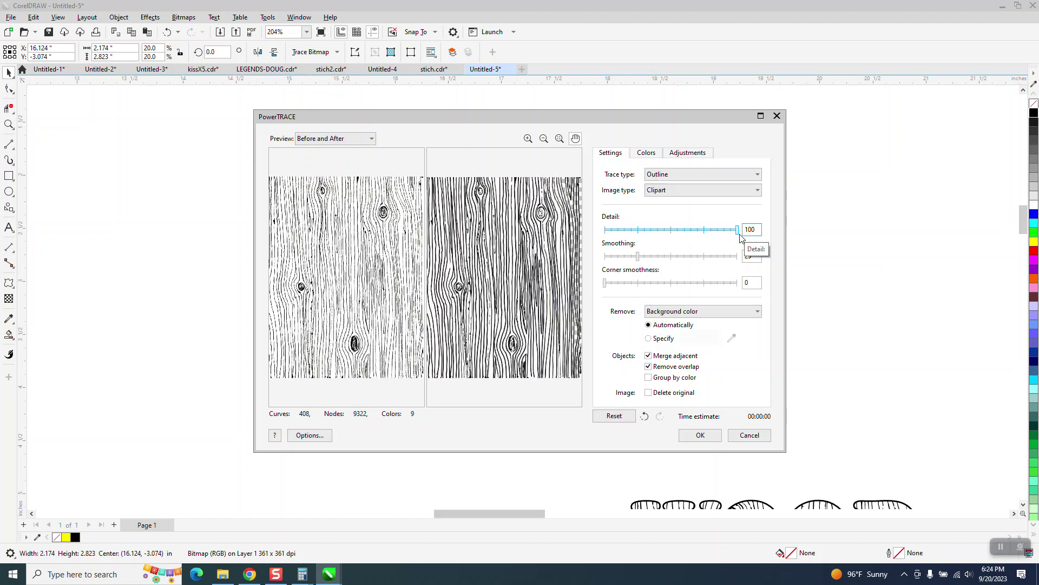
left_click(703, 435)
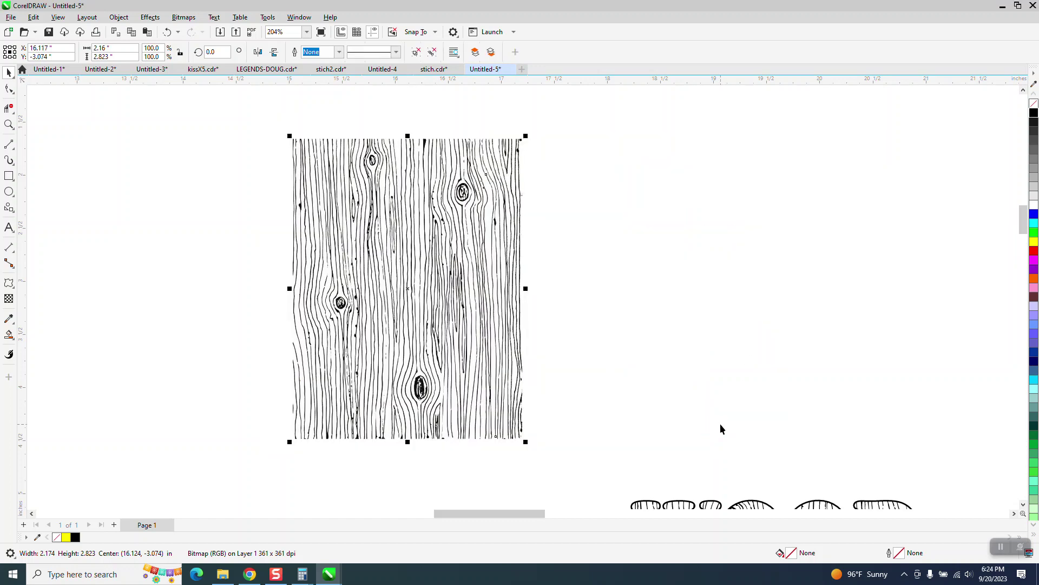
mouse_move(427, 298)
left_mouse_down()
mouse_move(708, 303)
mouse_move(697, 305)
left_mouse_up()
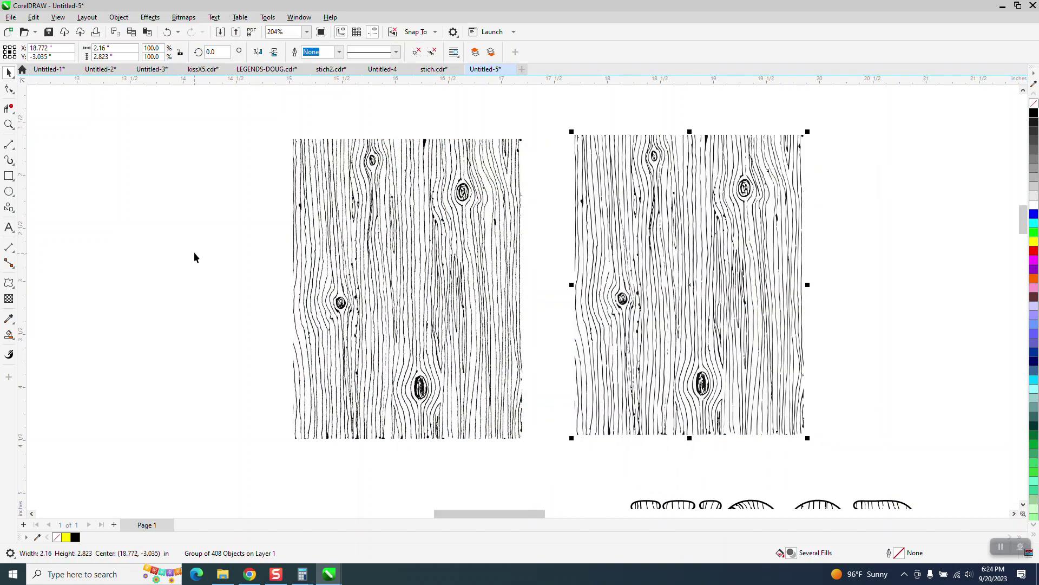
Step: Place a yellow-filled rectangle about 2.83 by 3.19 inches behind the traced wood grain, at the back of the page
scroll(151, 232, "down", 2)
left_click(11, 176)
mouse_move(436, 145)
left_mouse_down()
mouse_move(451, 233)
mouse_move(663, 400)
left_mouse_up()
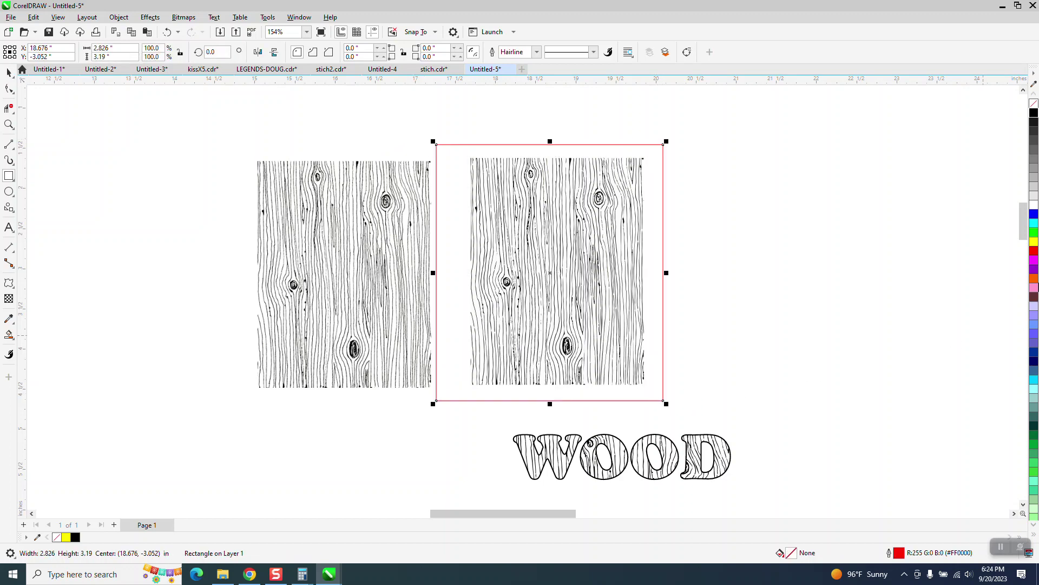
left_click(1034, 242)
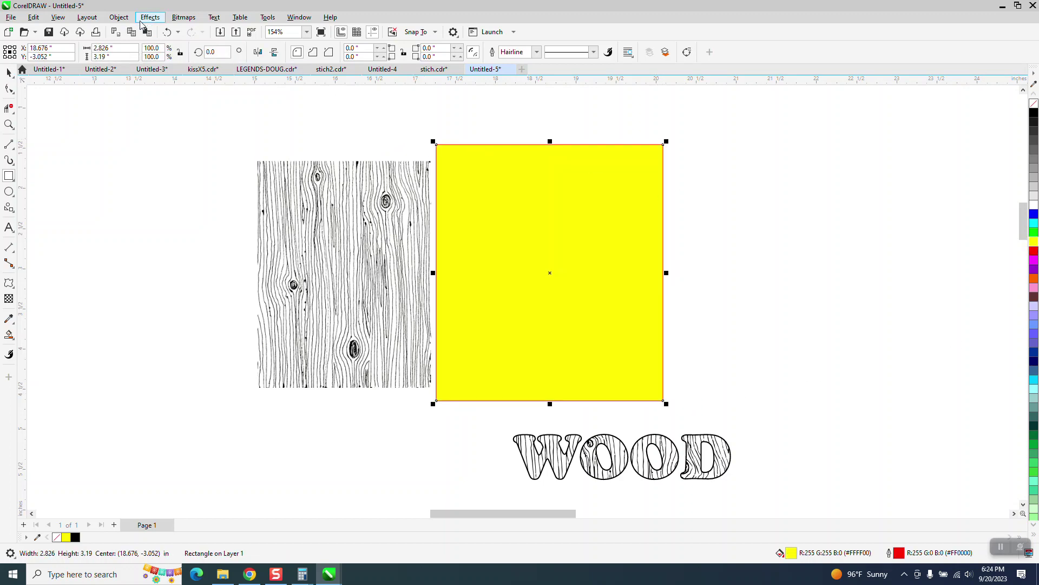
left_click(118, 17)
mouse_move(155, 189)
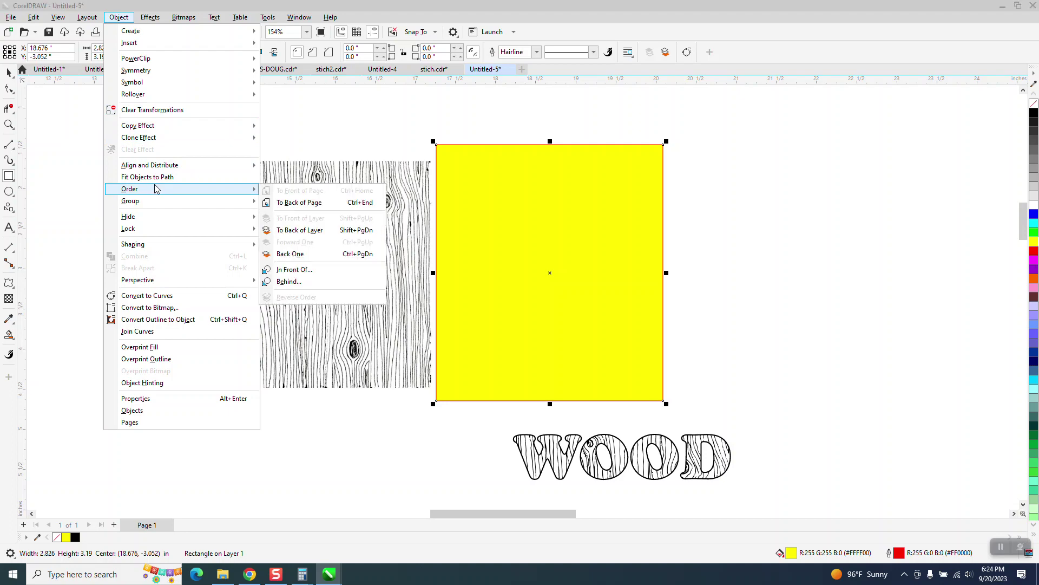
left_click(290, 200)
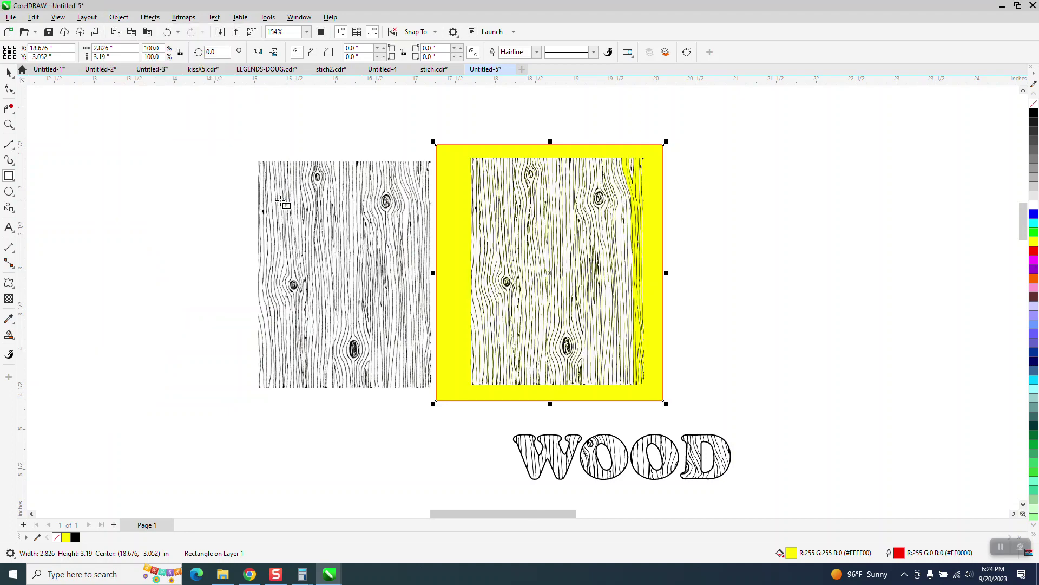
Step: Ungroup the traced wood grain lying over the yellow rectangle and clear the selection
left_click(8, 124)
left_click_drag(512, 142, 581, 205)
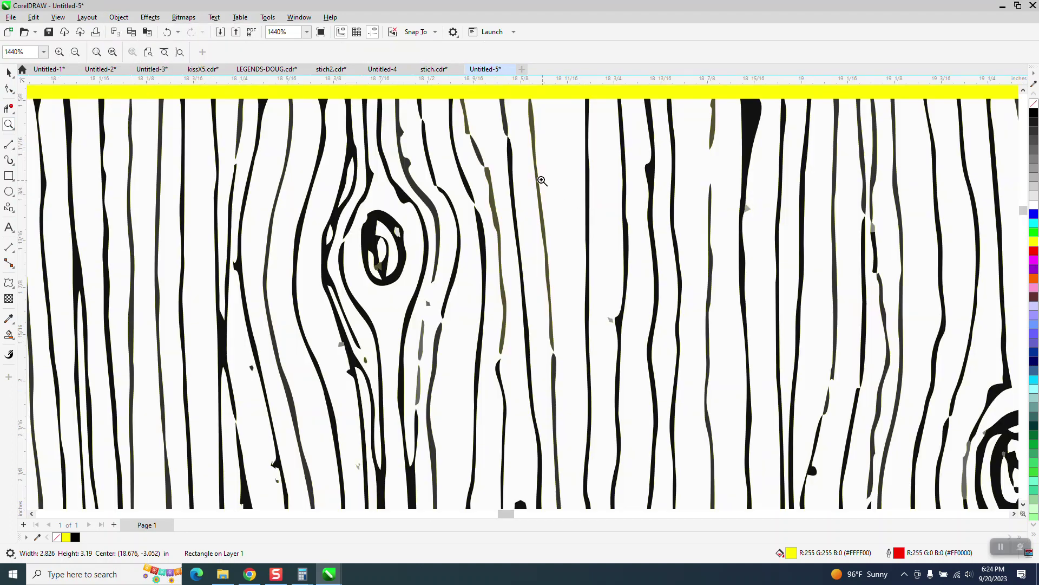
right_click(431, 186)
right_click(358, 180)
left_click(9, 72)
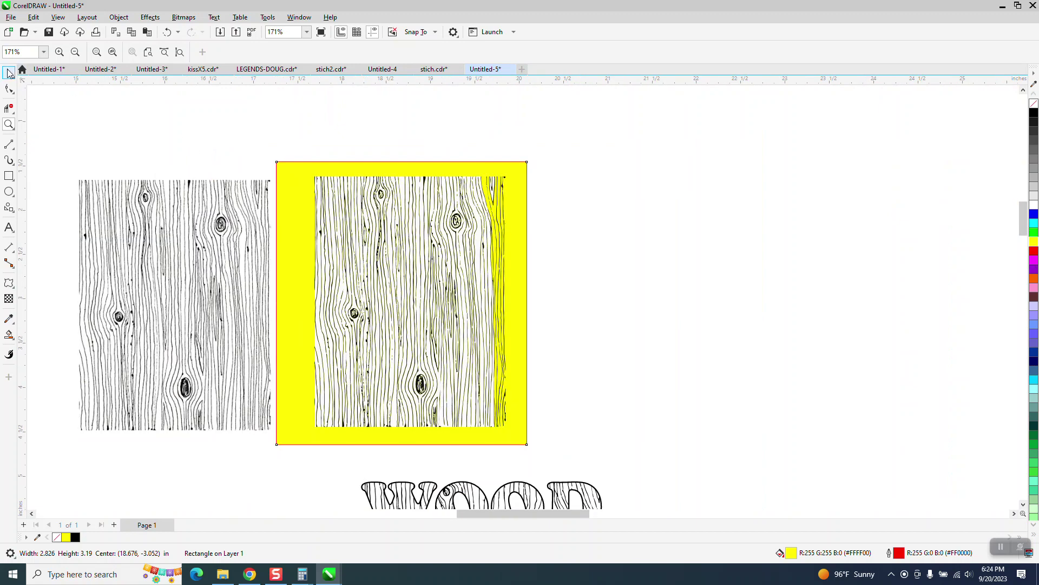
left_click_drag(296, 136, 518, 440)
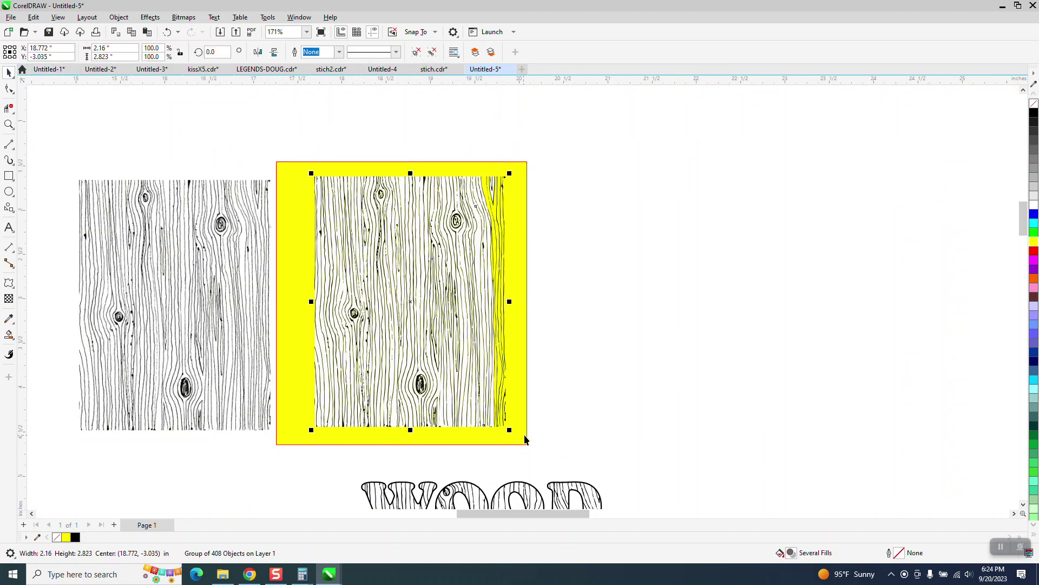
left_click(118, 17)
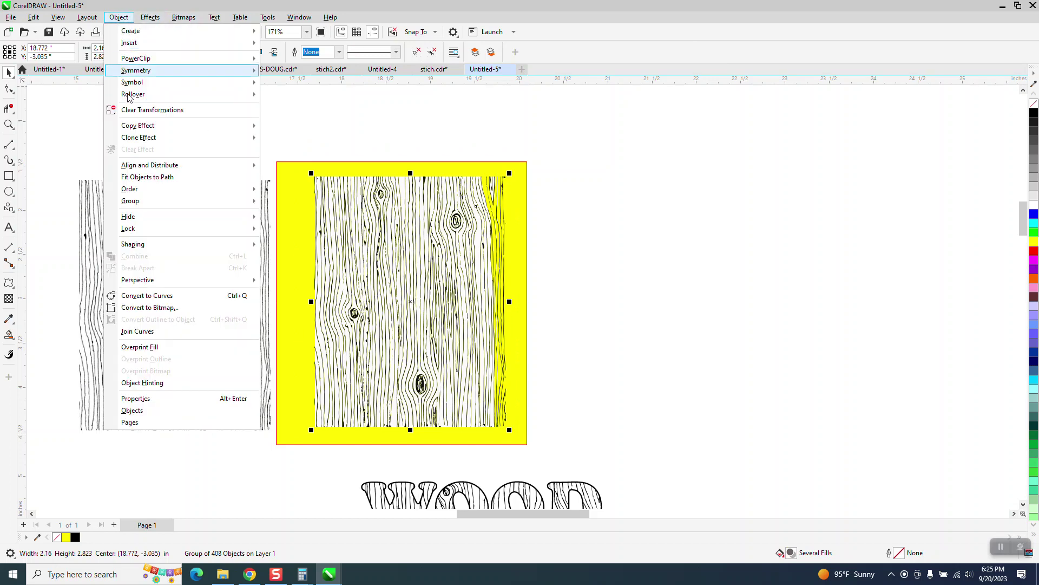
mouse_move(131, 205)
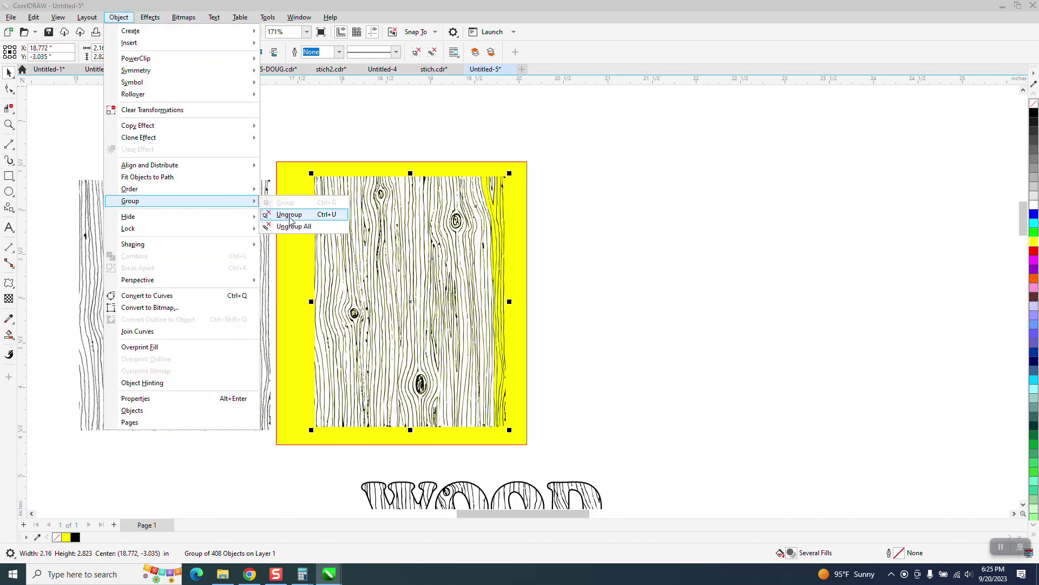
left_click(290, 215)
left_click(327, 133)
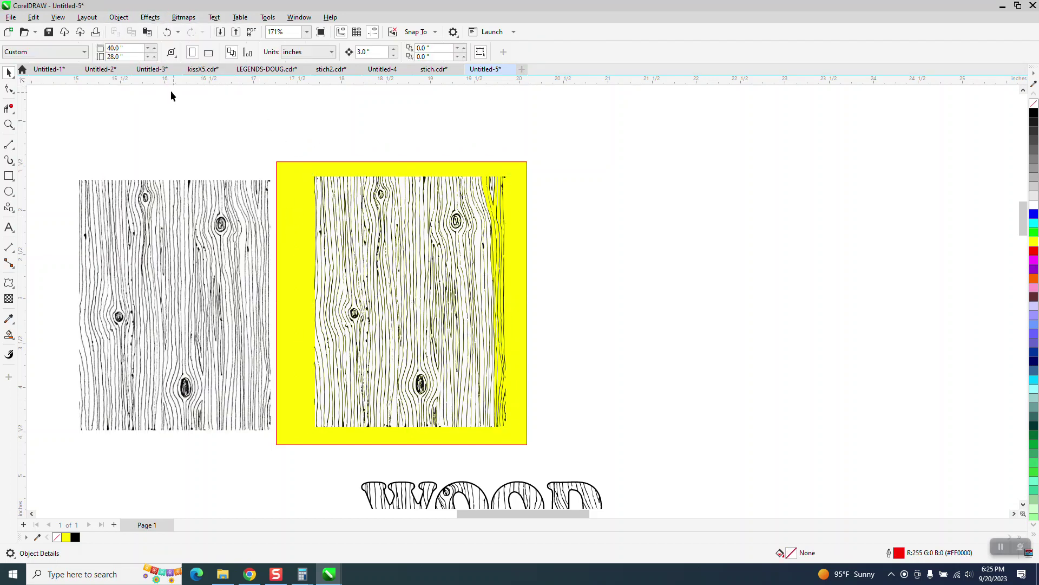
Step: Find all objects matching one of the trace's off-white (R251 G251 B251) background curves and delete them
left_click(34, 18)
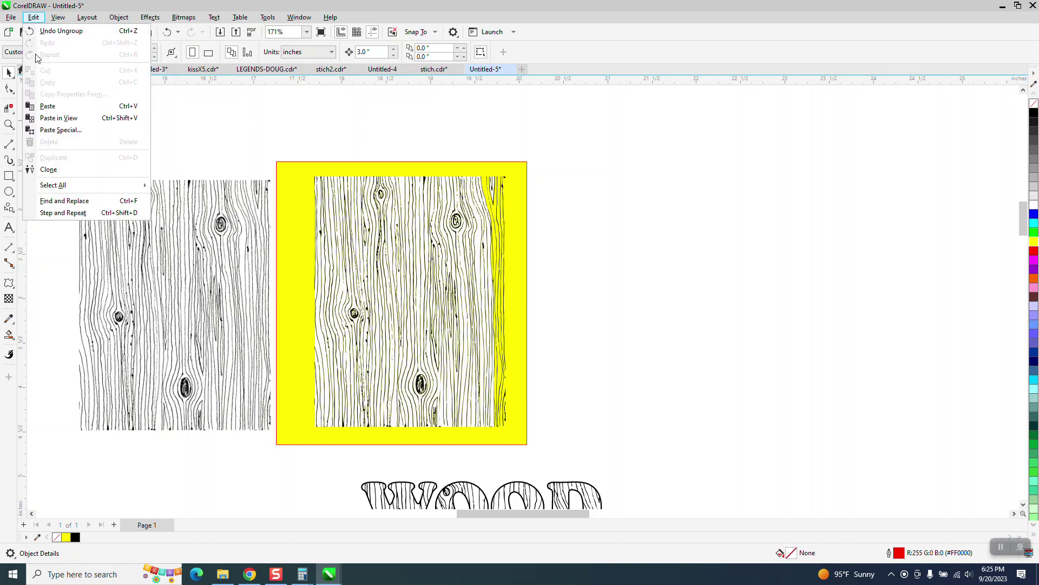
left_click(60, 199)
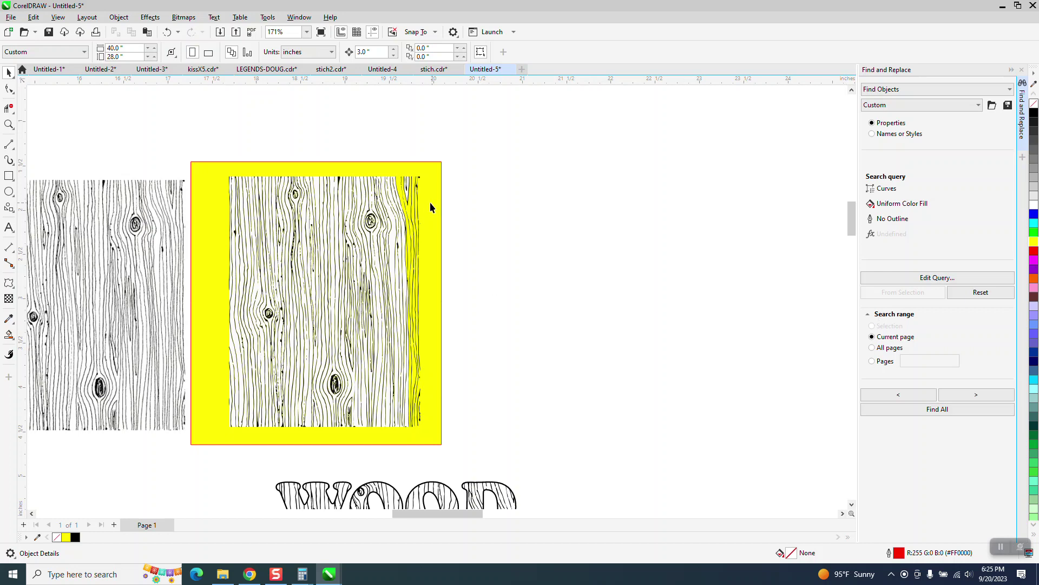
left_click(9, 108)
left_click(8, 124)
left_click(39, 125)
left_click_drag(323, 179, 521, 288)
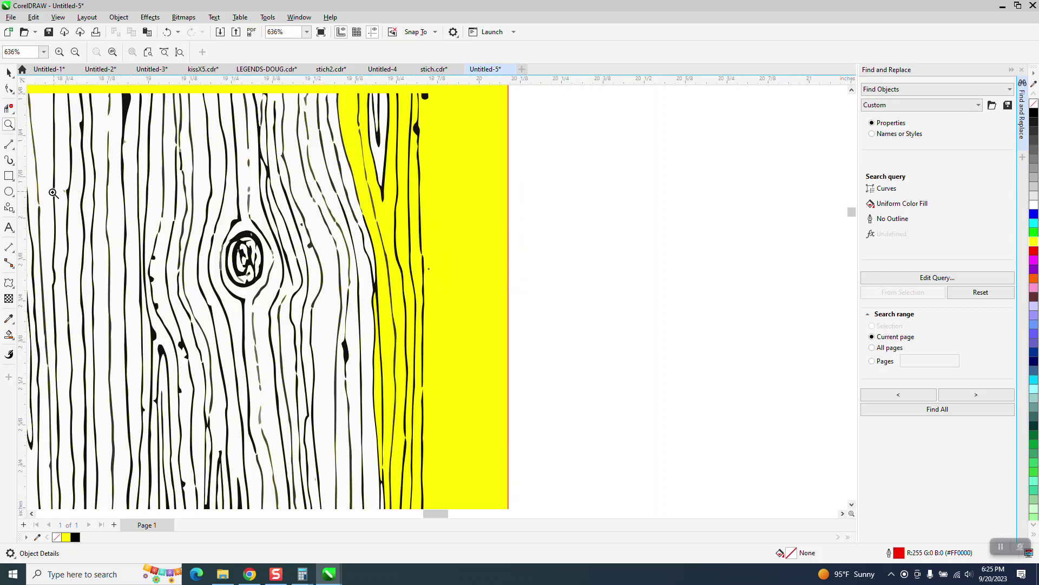
left_click(9, 72)
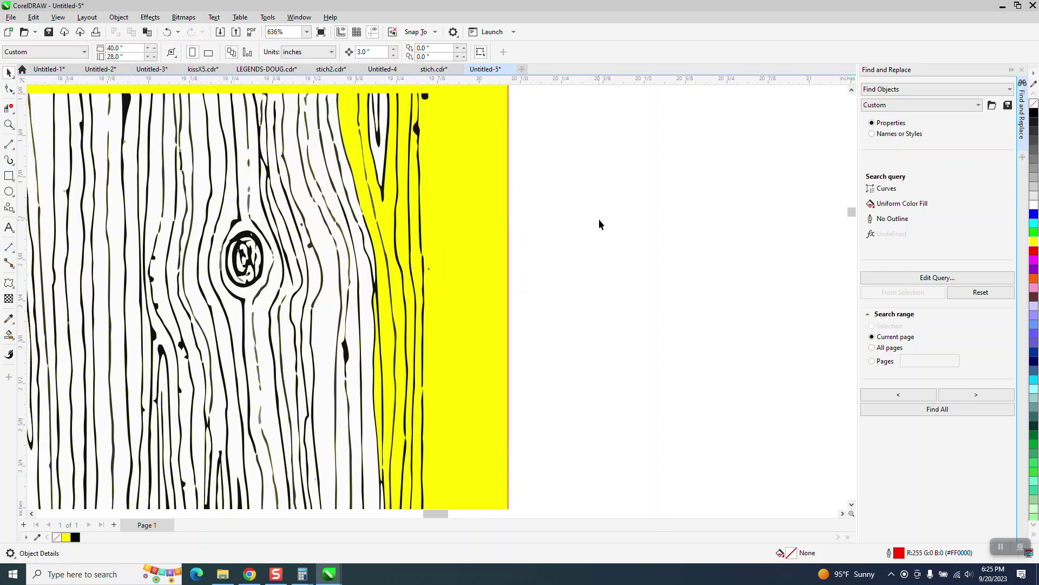
left_click(379, 160)
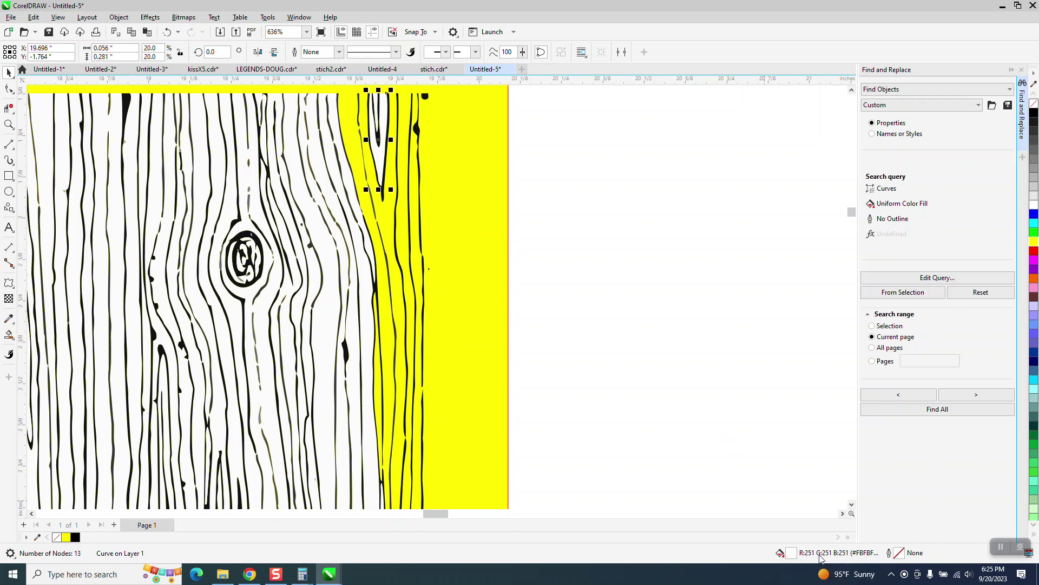
left_click(894, 296)
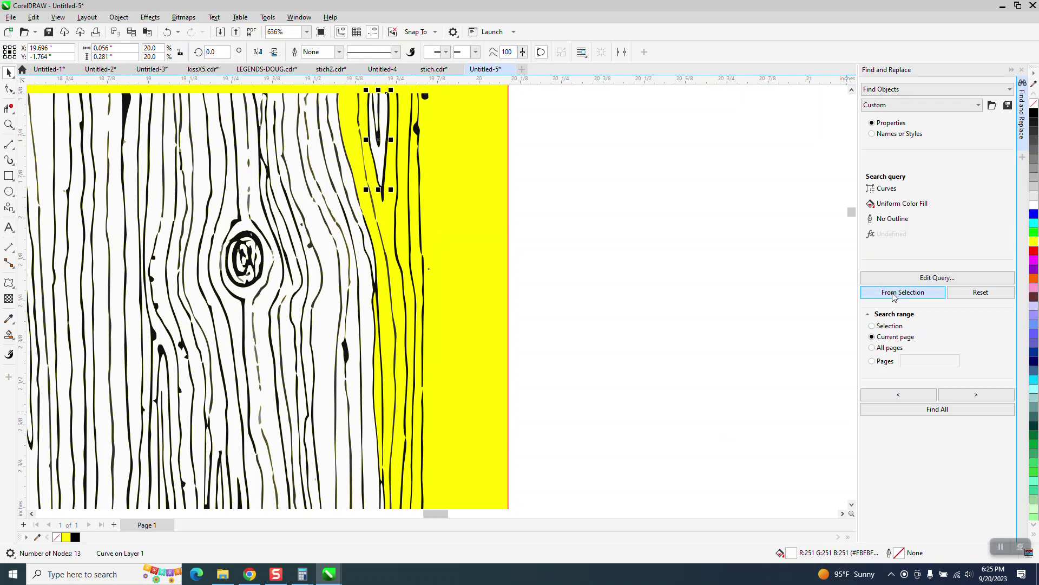
left_click(940, 409)
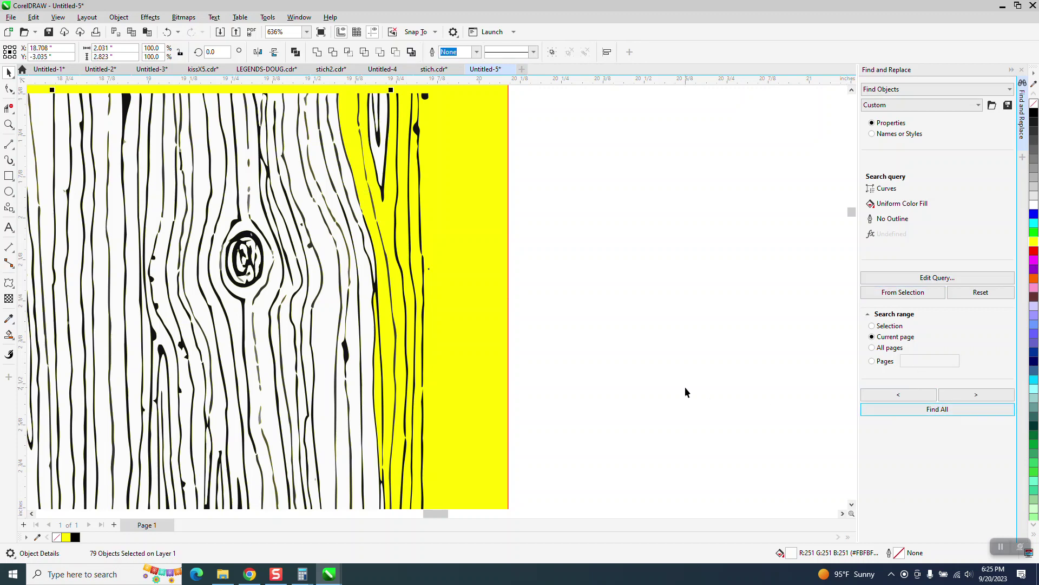
key("Delete")
Step: Delete the yellow rectangle behind the wood-grain trace
scroll(544, 339, "down", 3)
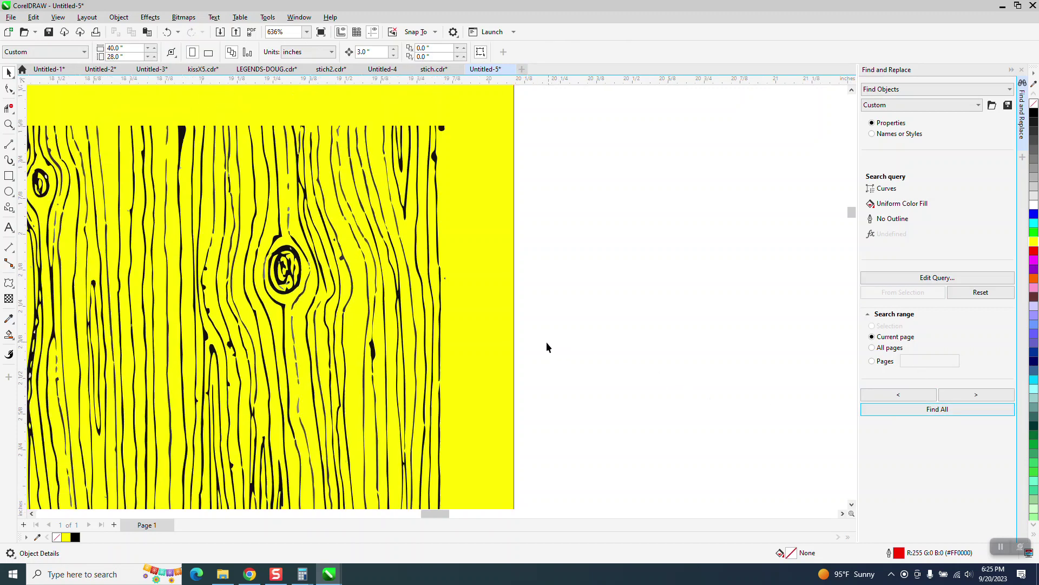
scroll(536, 333, "down", 1)
left_click_drag(518, 334, 794, 342)
key("Delete")
Step: Select all remaining pieces of the wood-grain trace and group them
scroll(329, 252, "down", 2)
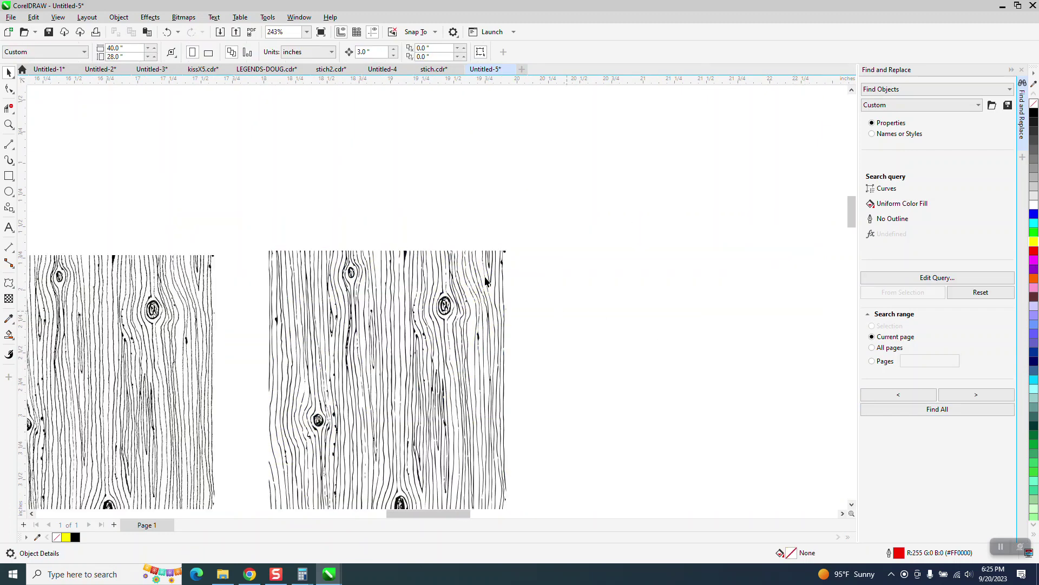
left_click_drag(309, 241, 575, 471)
key("ctrl+g")
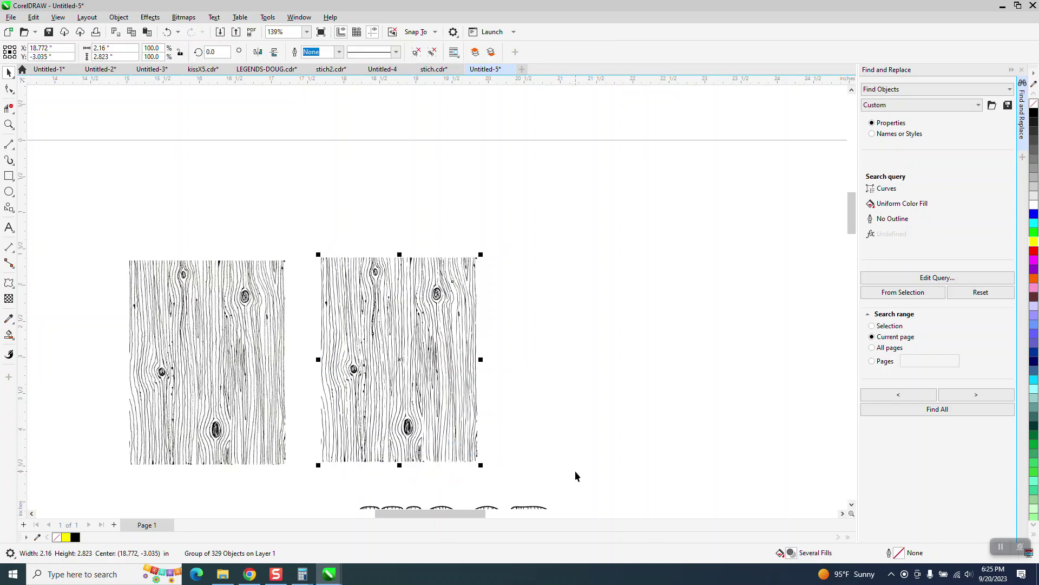
Step: Move the grouped trace further up and away from the bitmap, and stretch its width to about 2.94 inches
left_click_drag(403, 358, 516, 343)
scroll(433, 300, "down", 1)
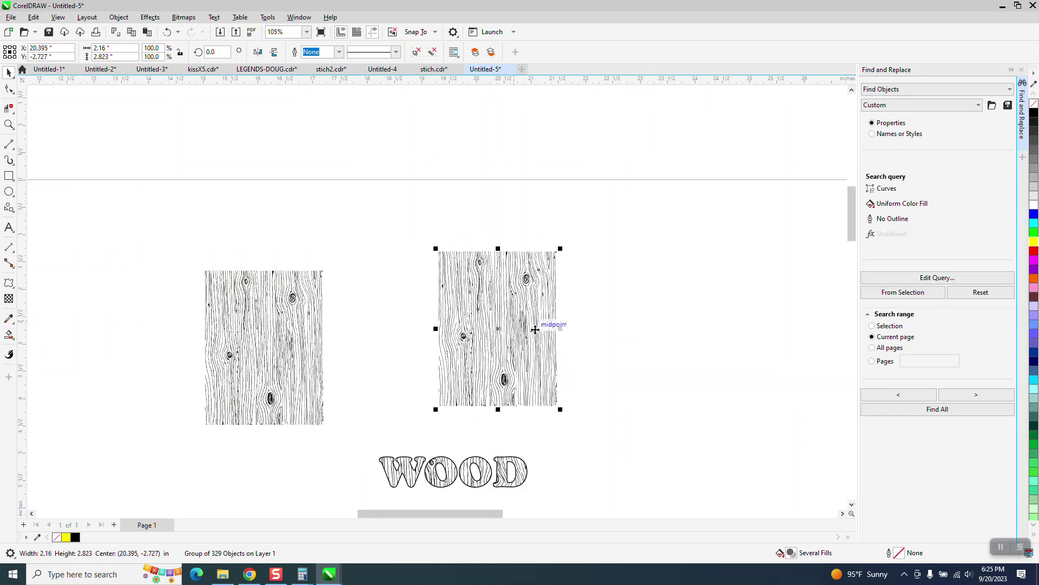
left_click_drag(561, 329, 605, 329)
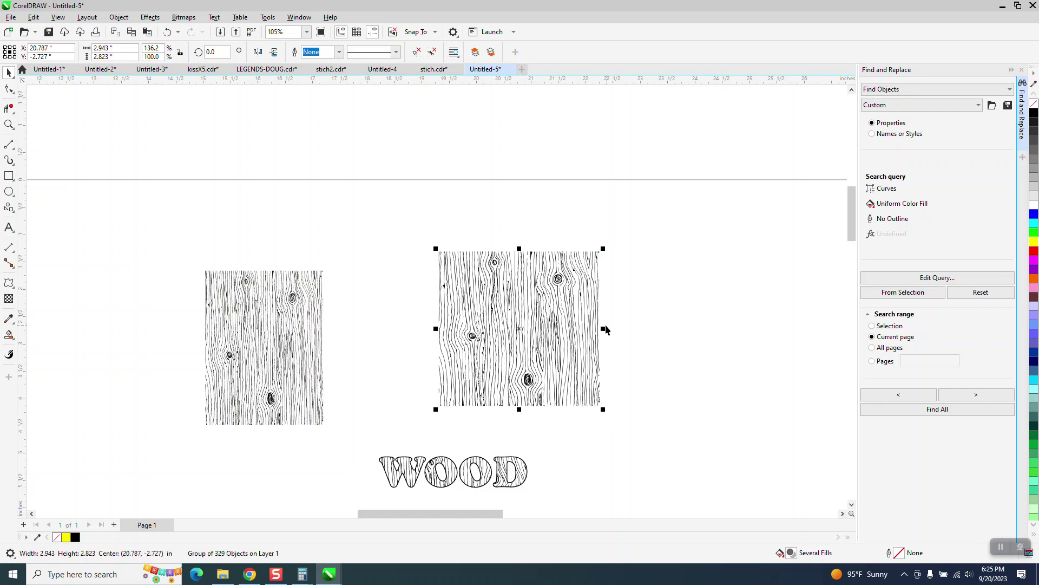
Step: Add the artistic text TEXT above the wood-grain images and enlarge it to about 120 pt
left_click(8, 227)
left_click(279, 239)
type("TEXT")
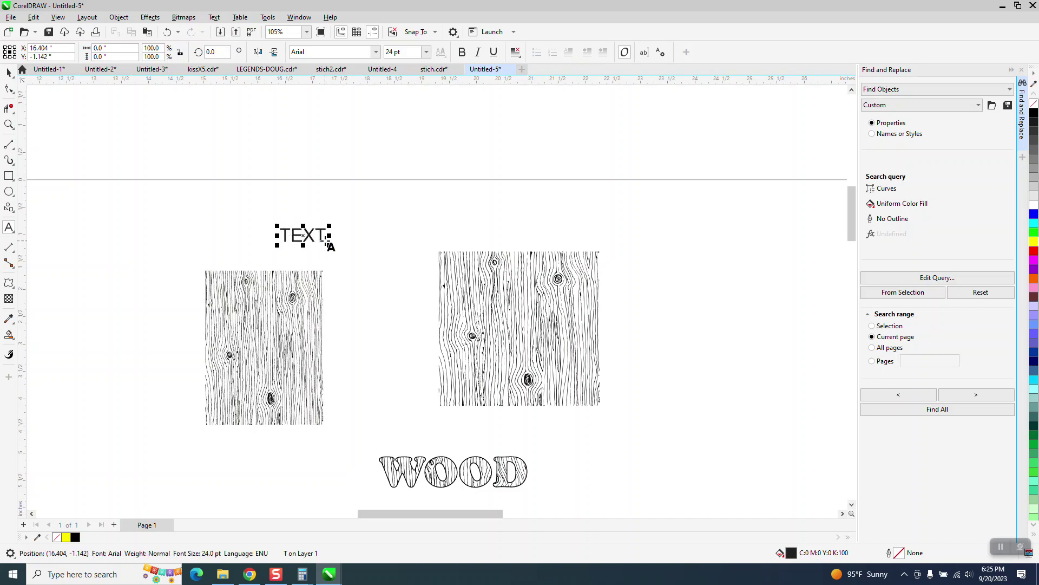
left_click_drag(329, 245, 512, 325)
left_click(7, 73)
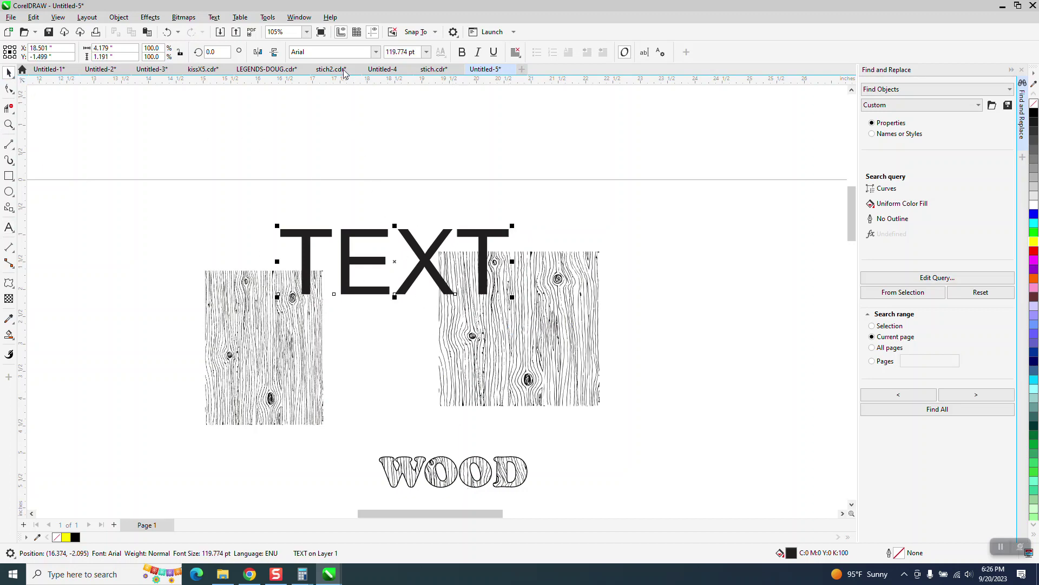
Step: Set the font of TEXT to Cooper Black and remove its fill
left_click(376, 52)
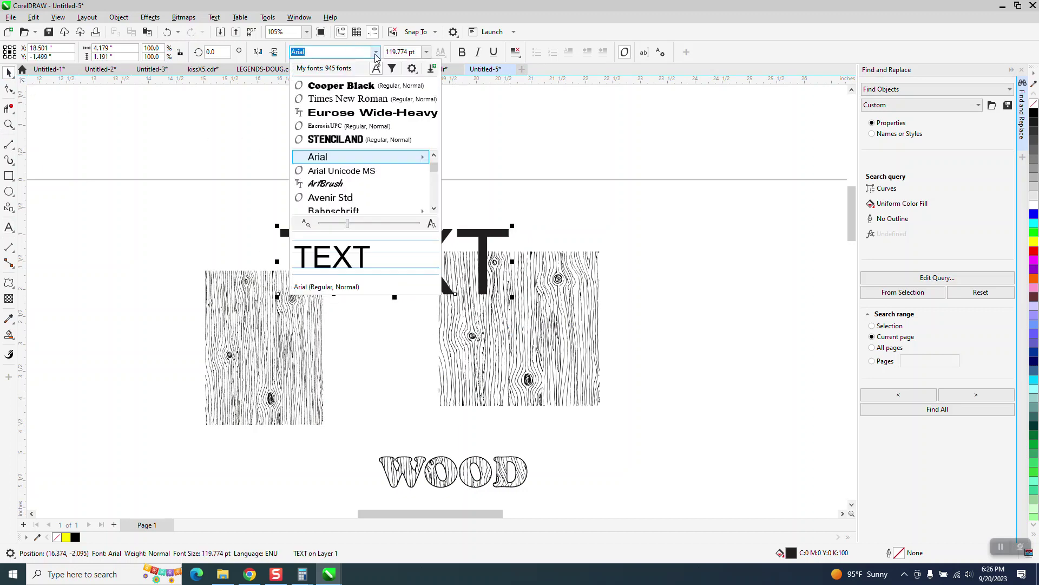
left_click(364, 86)
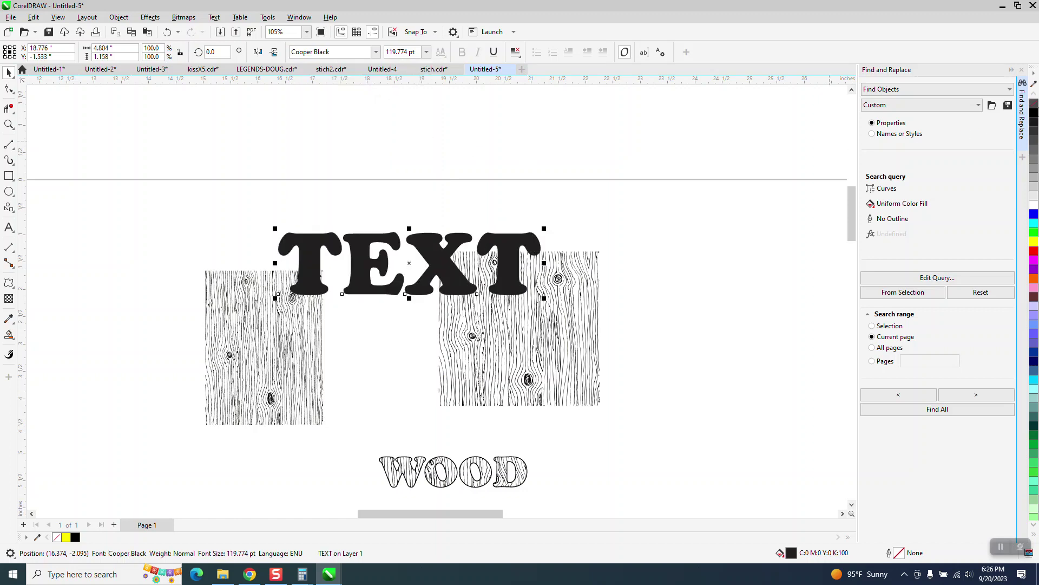
left_click(1034, 104)
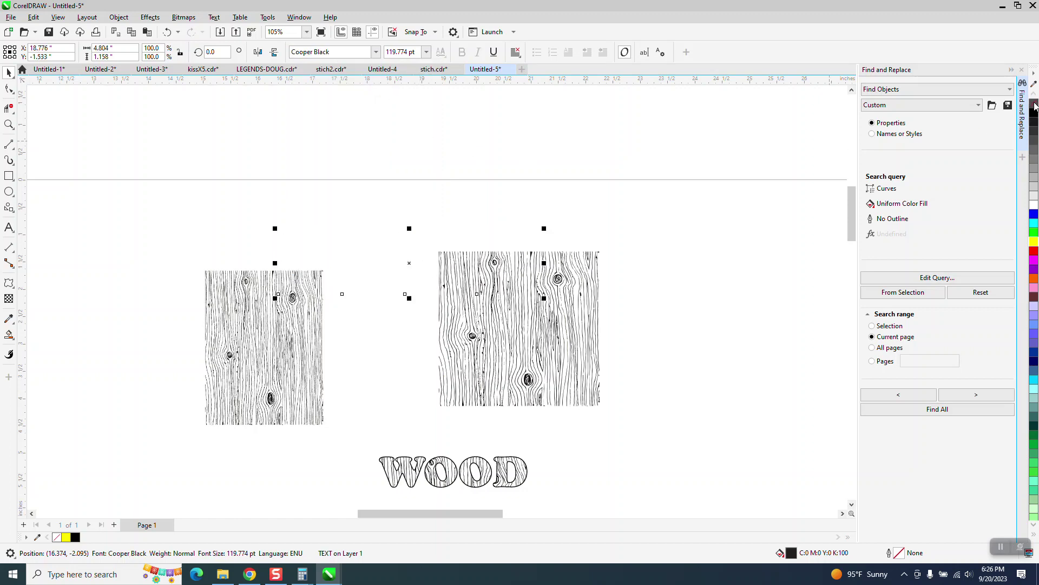
Step: Give TEXT a black hairline outline and fit it at about 70 pt over the lower middle of the enlarged wood-grain trace
right_click(1034, 126)
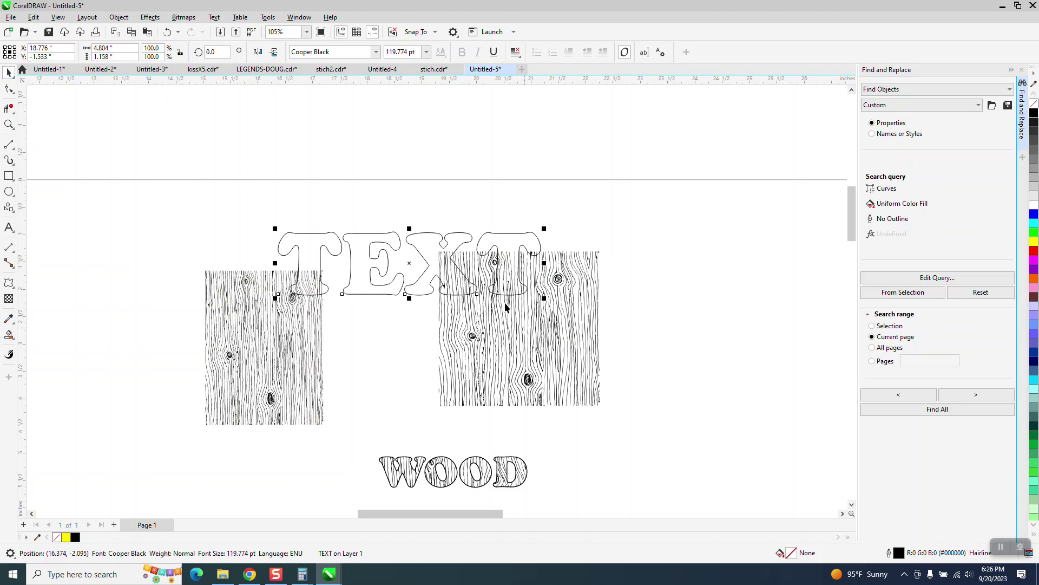
left_click_drag(535, 238, 576, 292)
left_click(9, 124)
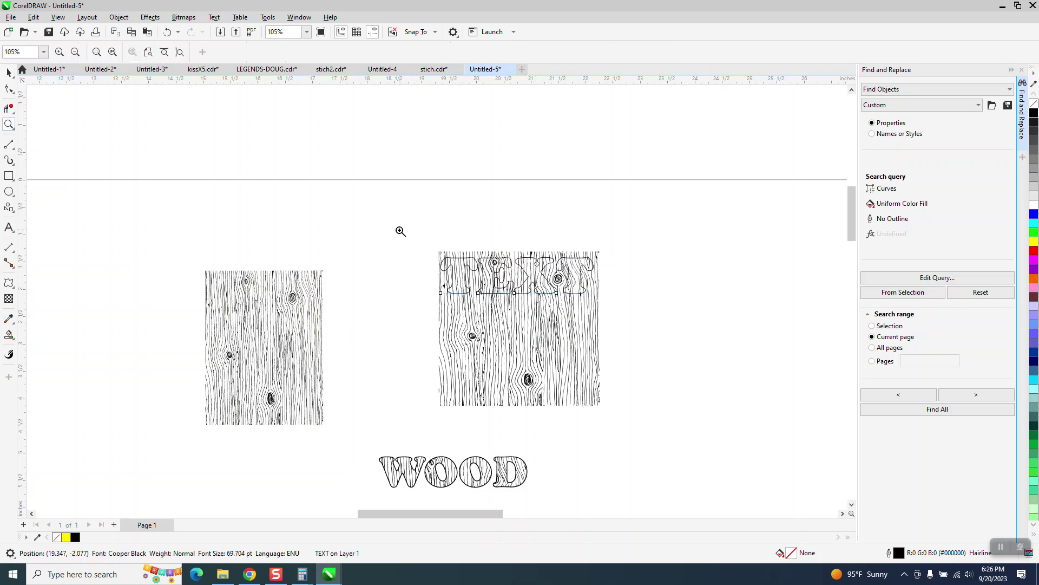
left_click_drag(400, 230, 709, 392)
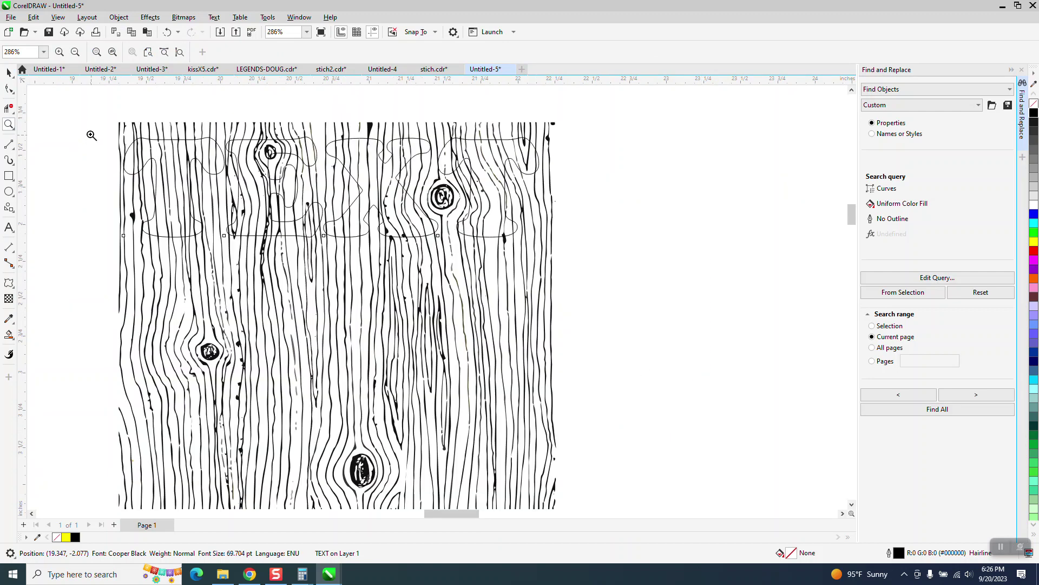
key("space")
left_click_drag(361, 238, 372, 428)
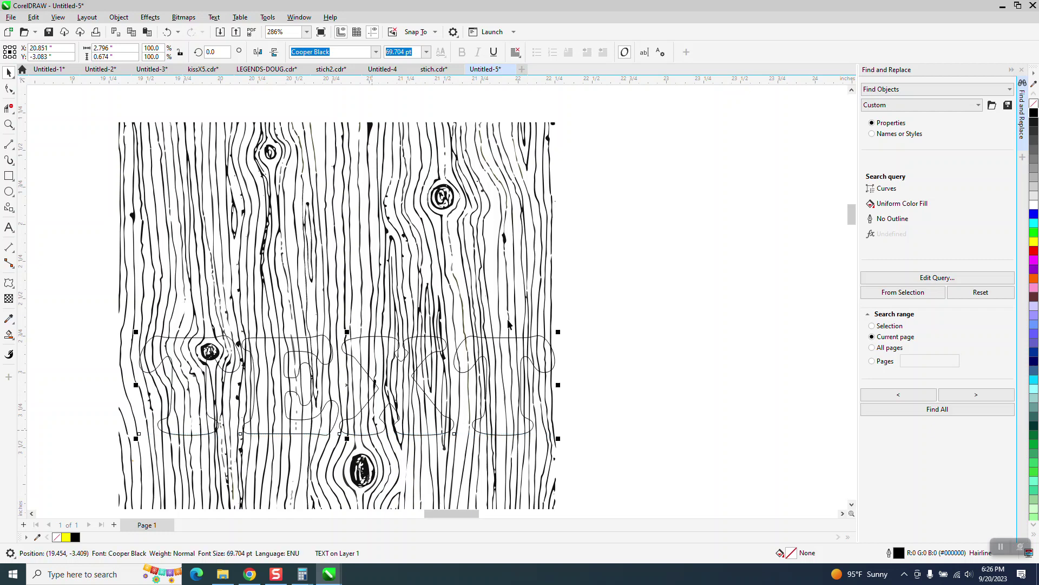
Step: Intersect TEXT with the wood-grain trace and move the resulting grain-filled letter pieces 3 inches to the right
scroll(413, 265, "down", 3)
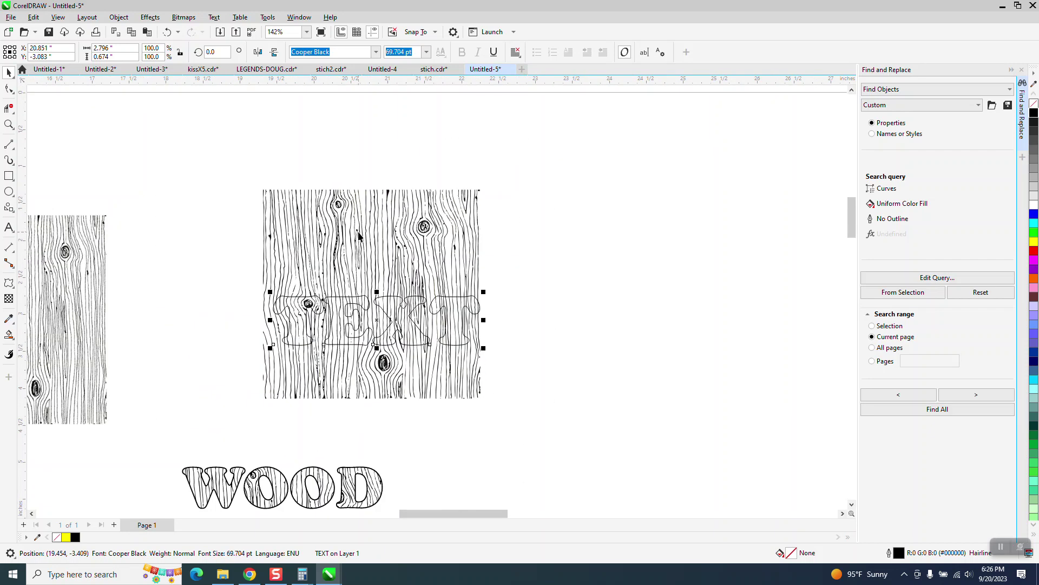
left_click_drag(254, 182, 539, 469)
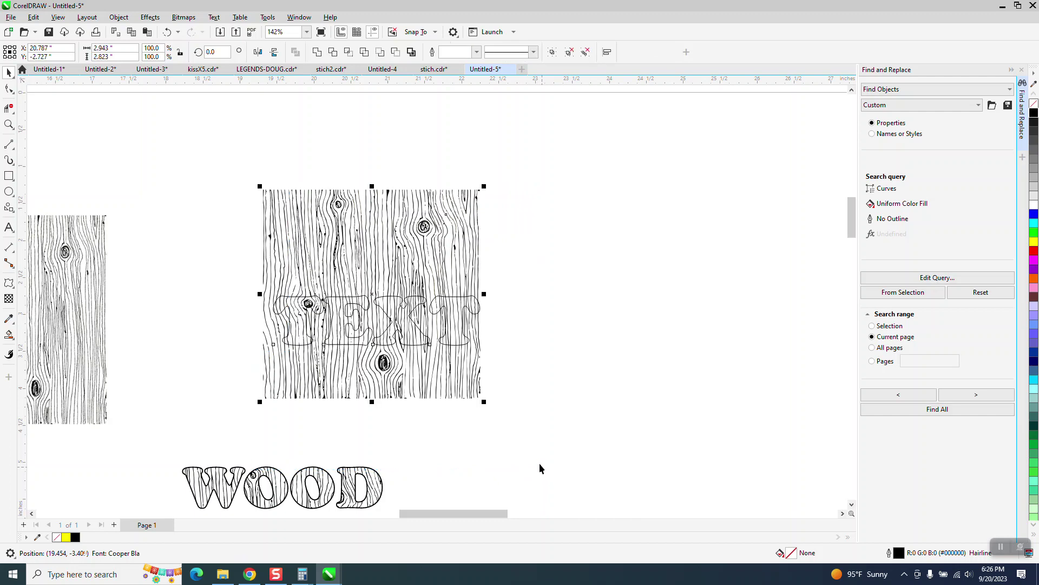
left_click(143, 137)
left_click_drag(247, 158, 513, 436)
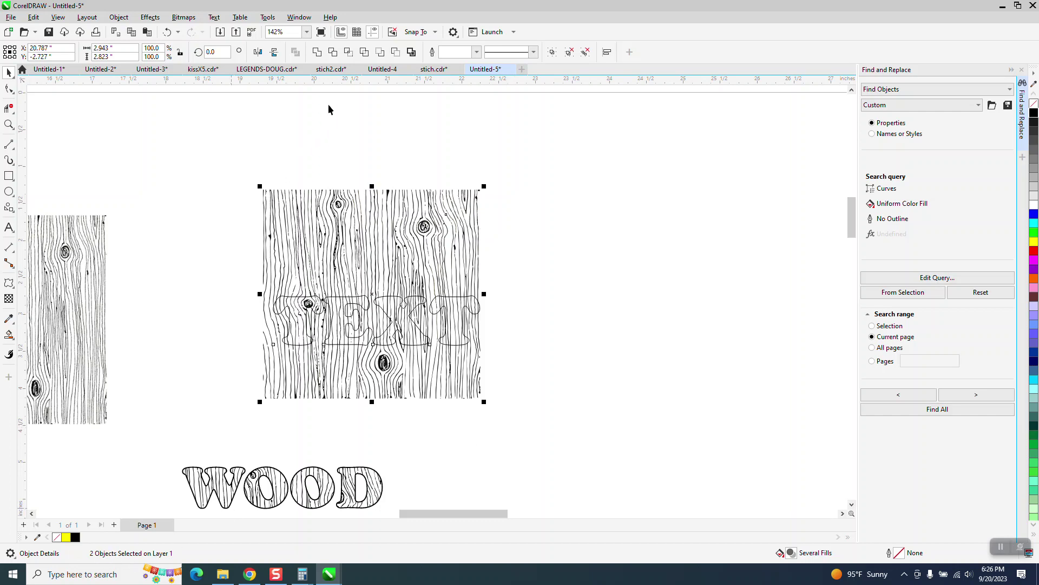
left_click(346, 52)
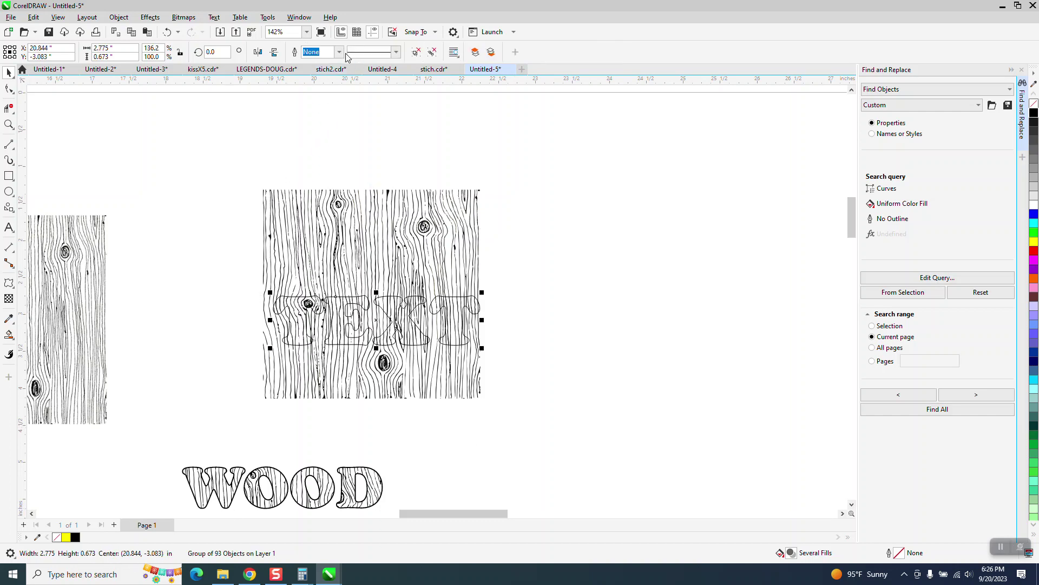
key("Right")
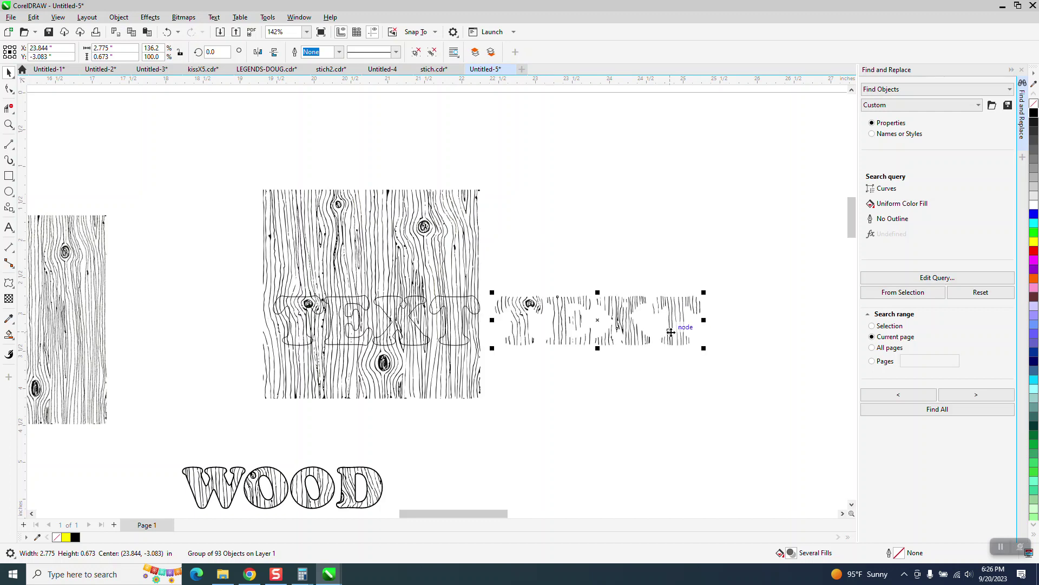
Step: Move the outlined TEXT 3 inches to the right onto the cut-out grain pieces and convert it to curves
left_click(634, 459)
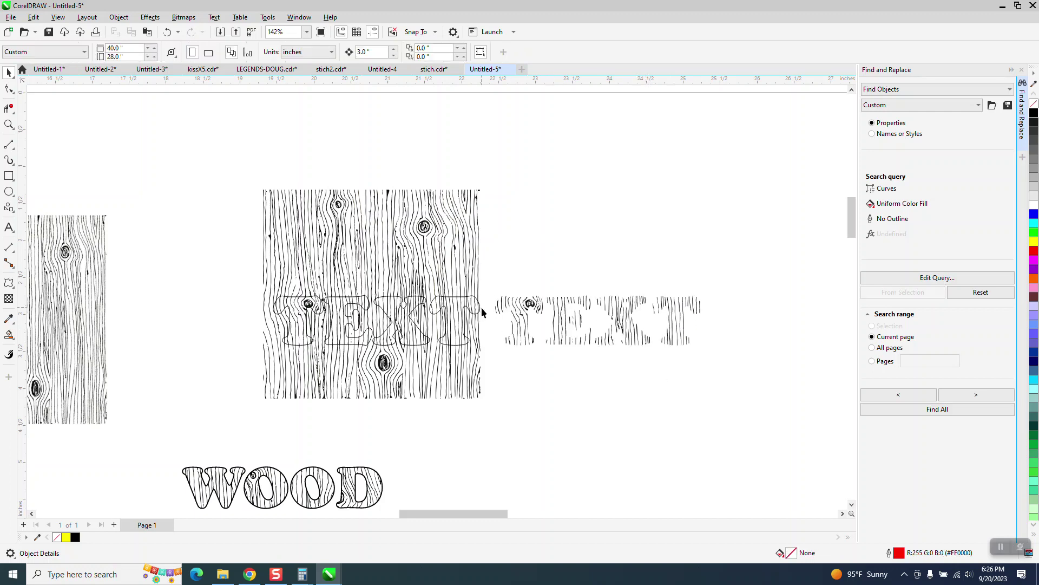
left_click_drag(489, 287, 235, 354)
key("Right")
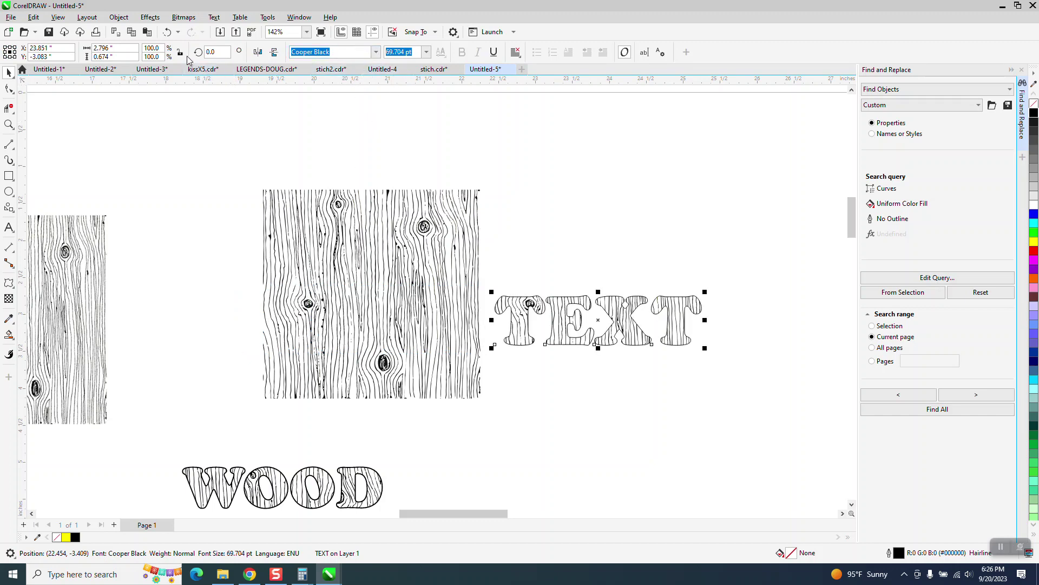
left_click(119, 18)
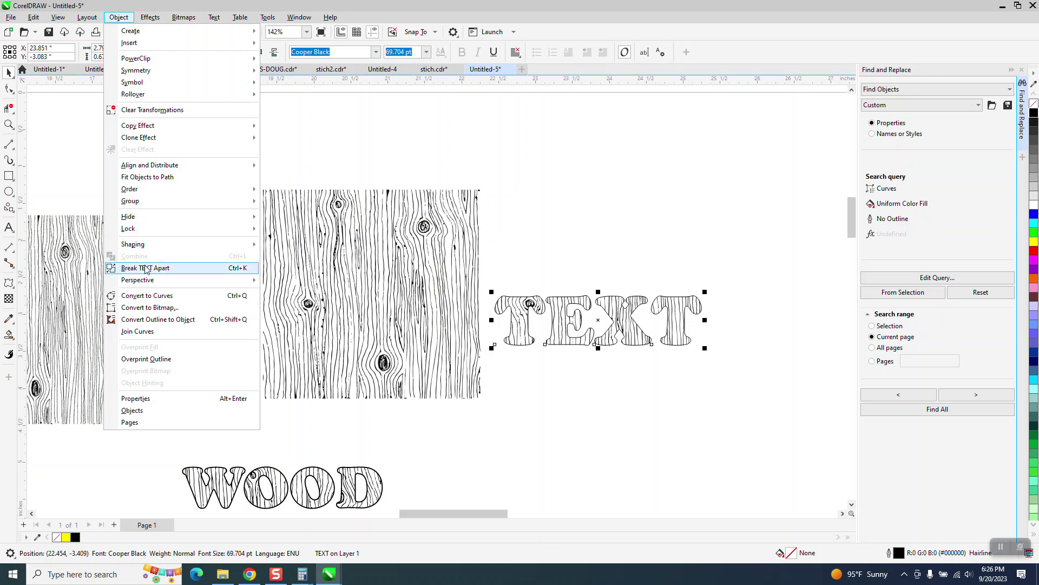
left_click(157, 296)
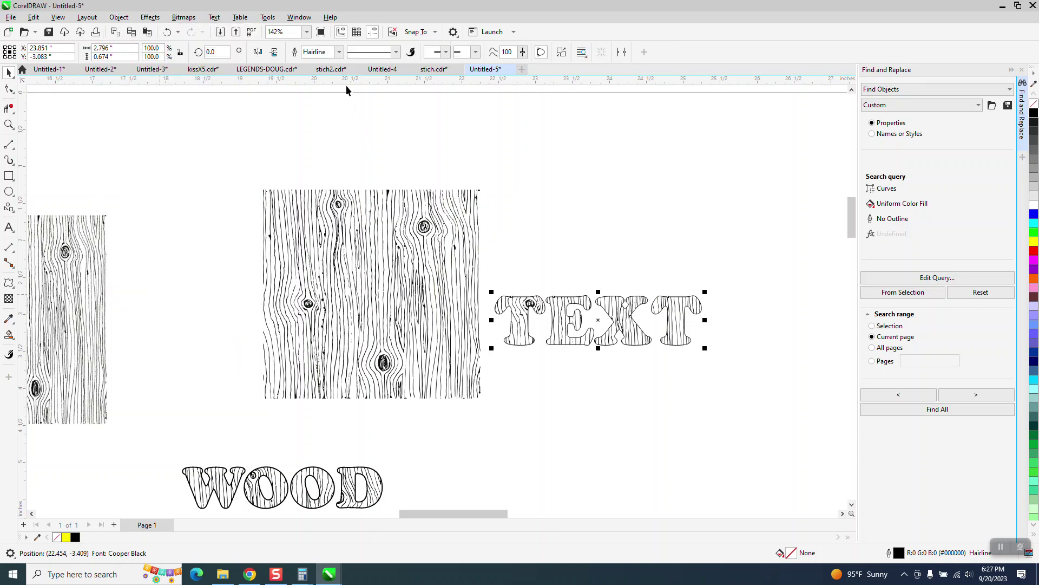
Step: Try a 0.014 in outline on the TEXT curve, and set its outline width to 0.007 in
left_click(9, 124)
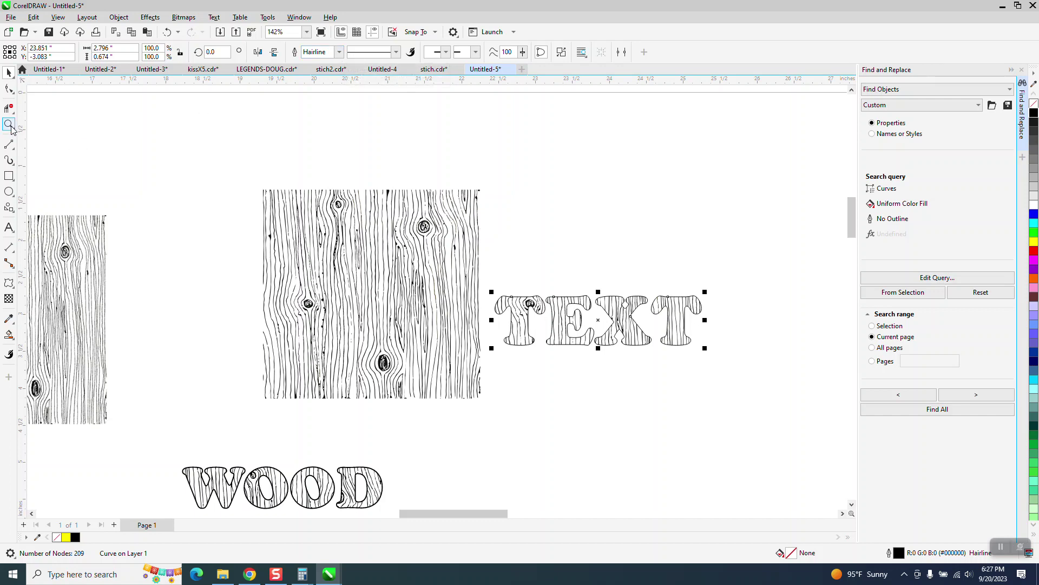
left_click_drag(528, 325, 746, 407)
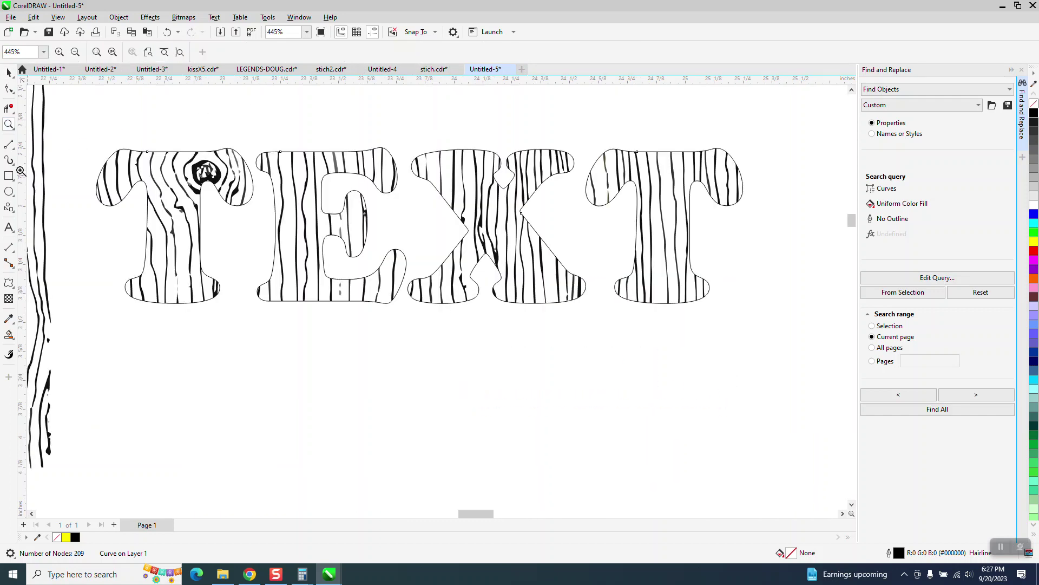
left_click(9, 72)
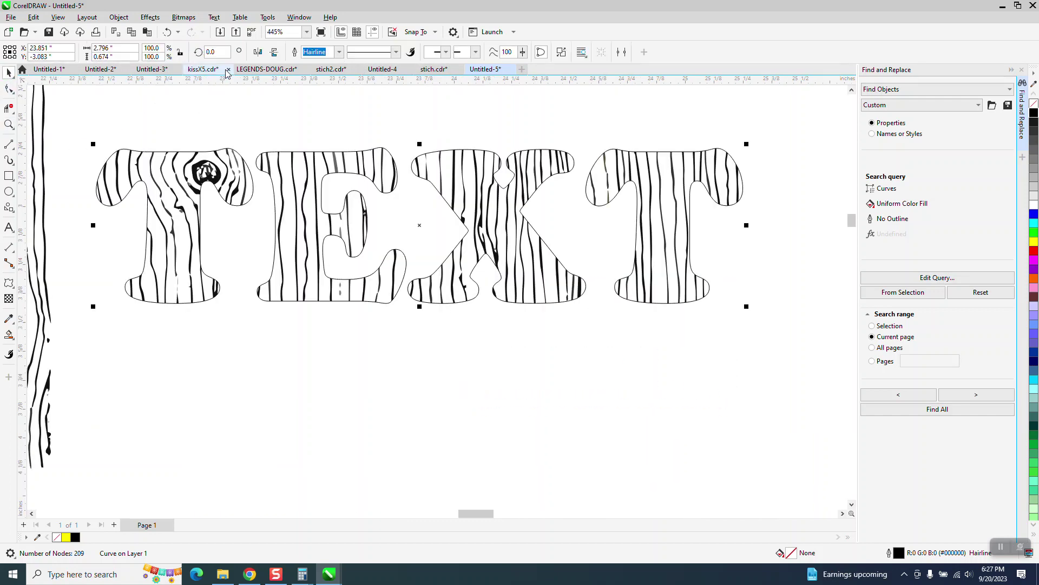
left_click(339, 52)
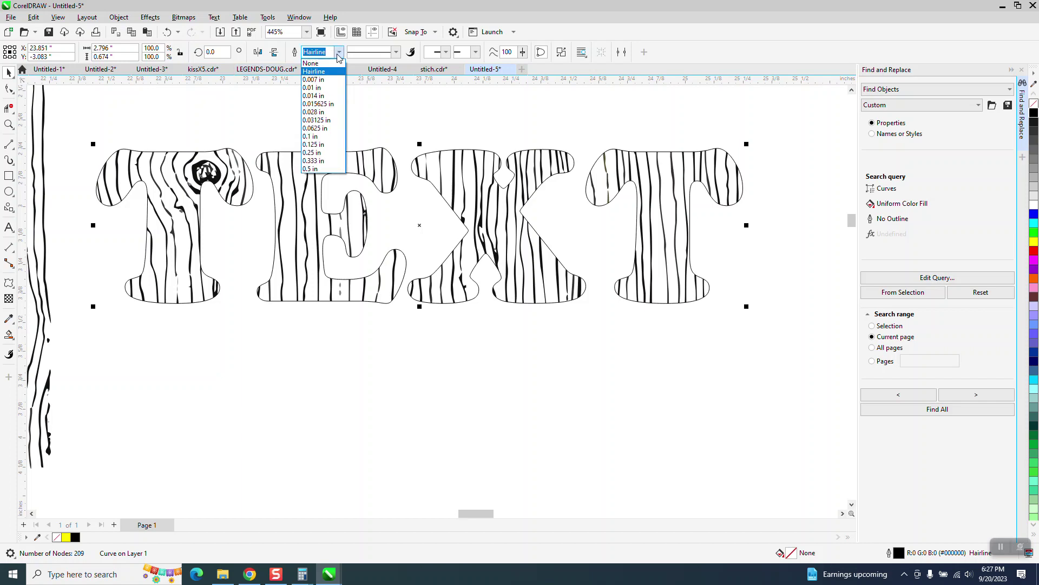
left_click(326, 96)
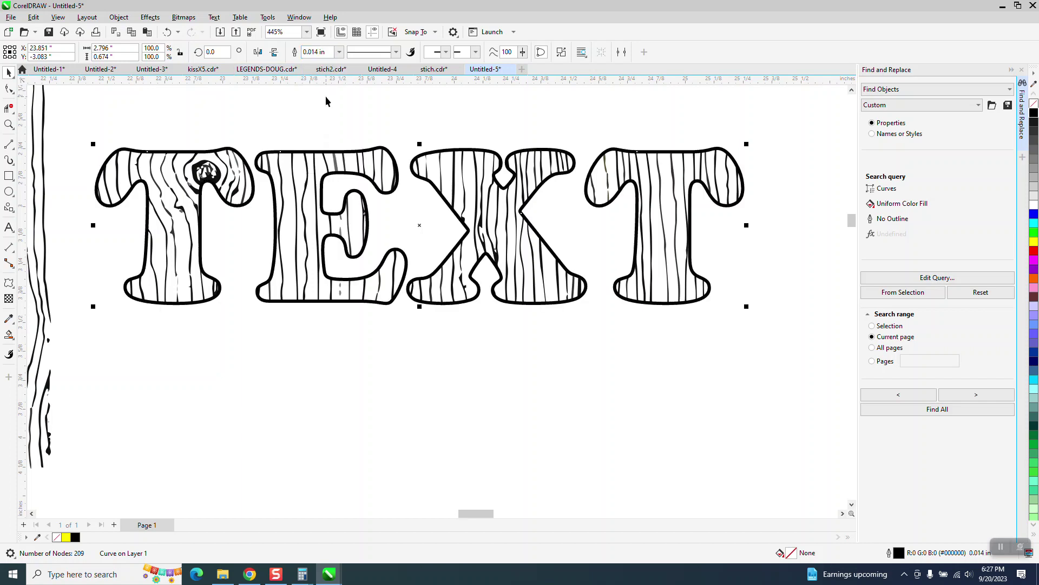
left_click(339, 52)
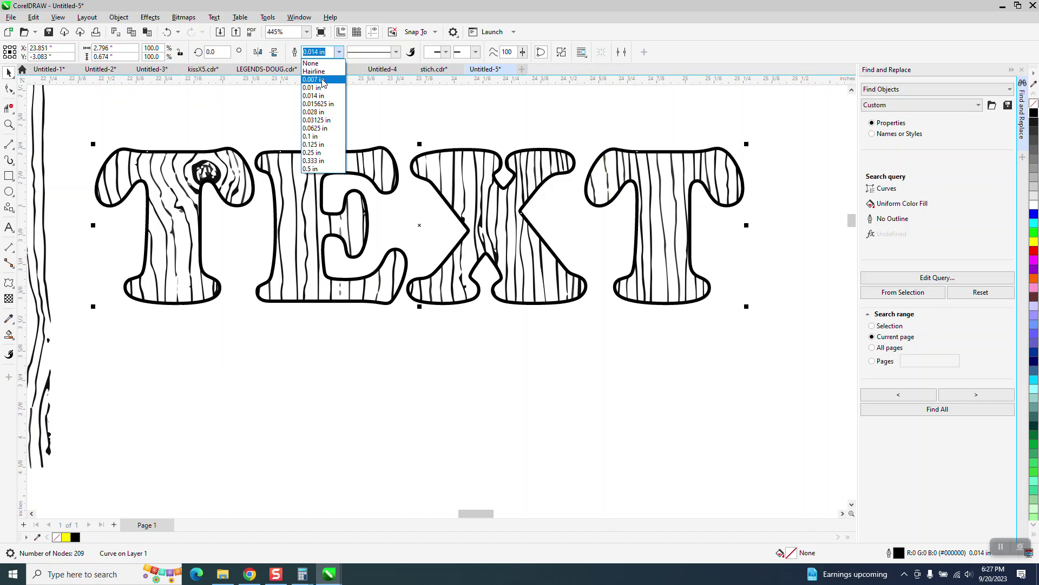
left_click(323, 80)
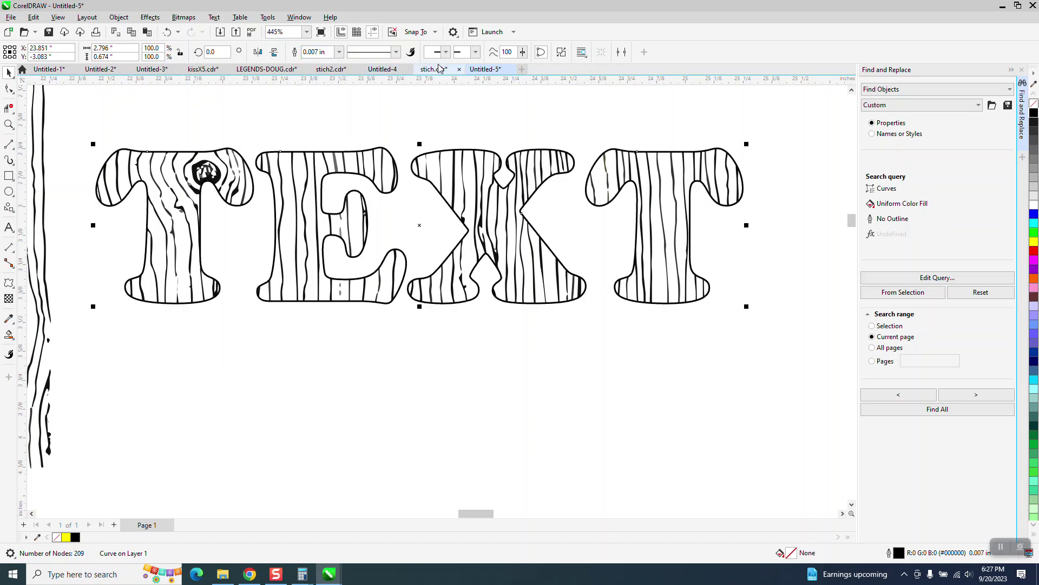
Step: Make the TEXT curve's outline scale with the object
key("F12")
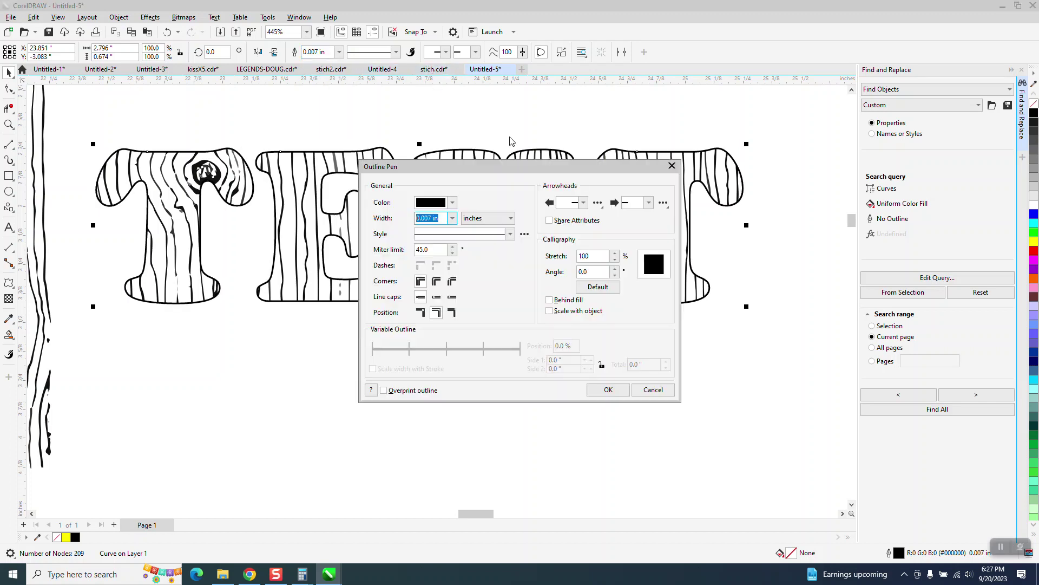
left_click(550, 301)
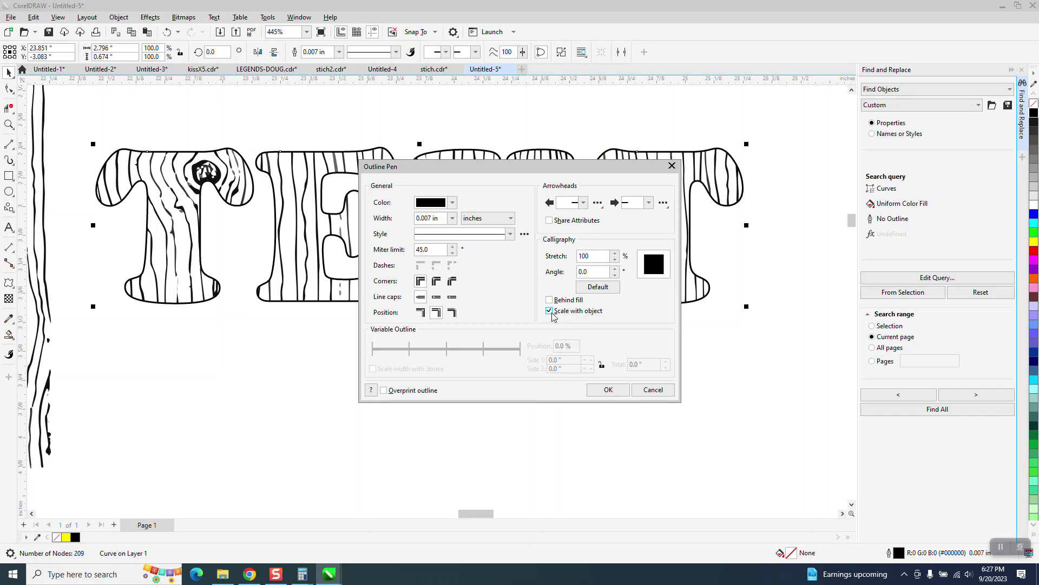
left_click(600, 390)
Step: Try enlarging only the TEXT outline to about 5.5 inches wide, and undo the resize
scroll(370, 221, "down", 3)
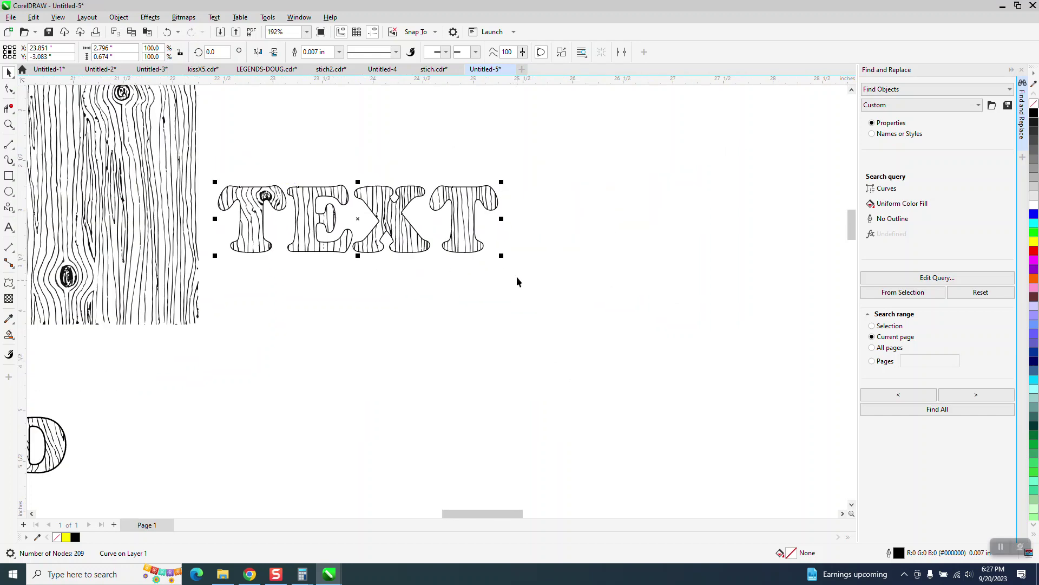
left_click_drag(504, 259, 776, 420)
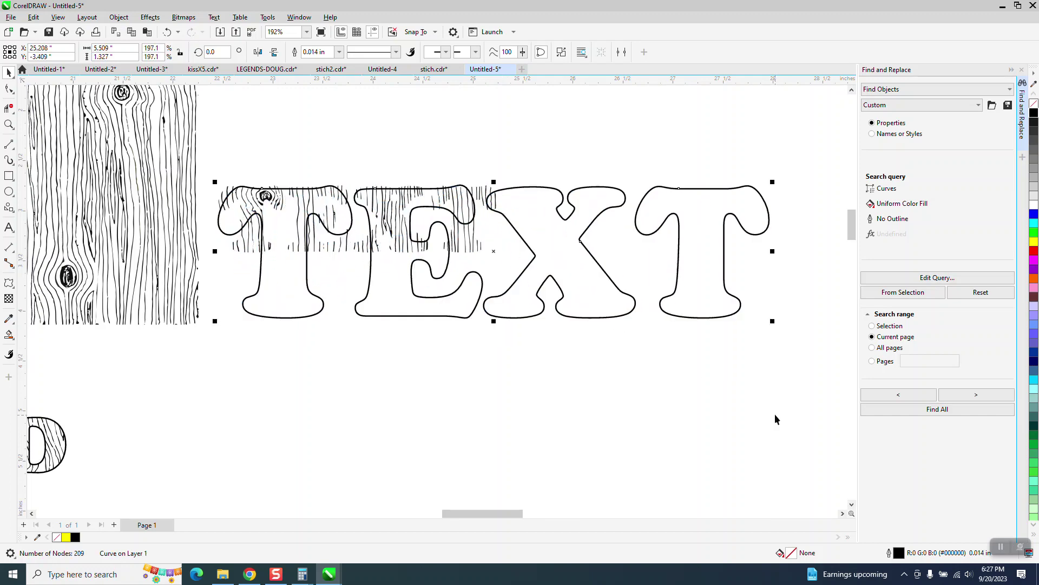
left_click(167, 32)
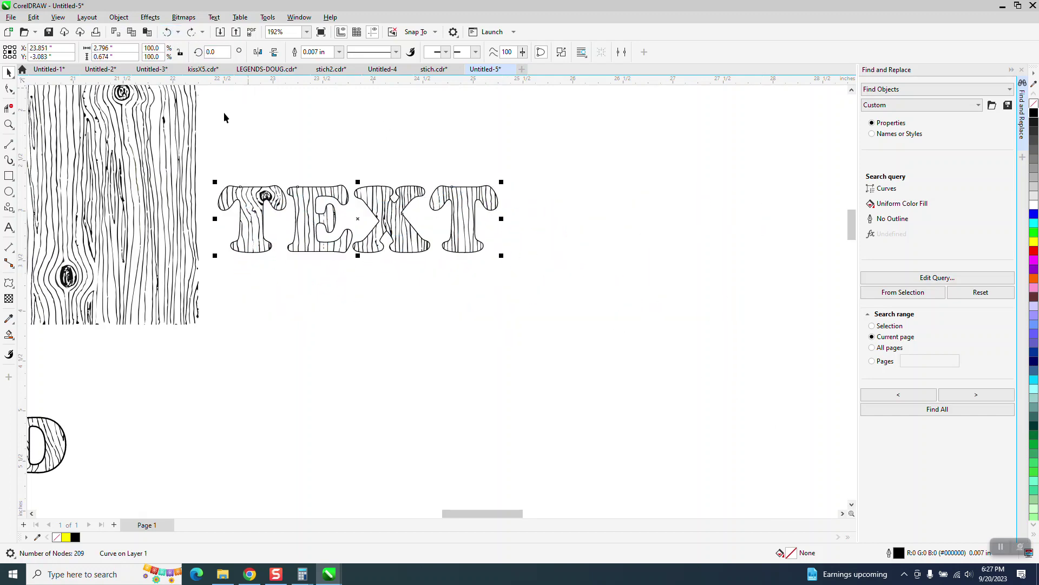
Step: Group the TEXT outline with its wood-grain pieces and enlarge the group to about 5.6 inches wide
left_click_drag(206, 132, 560, 301)
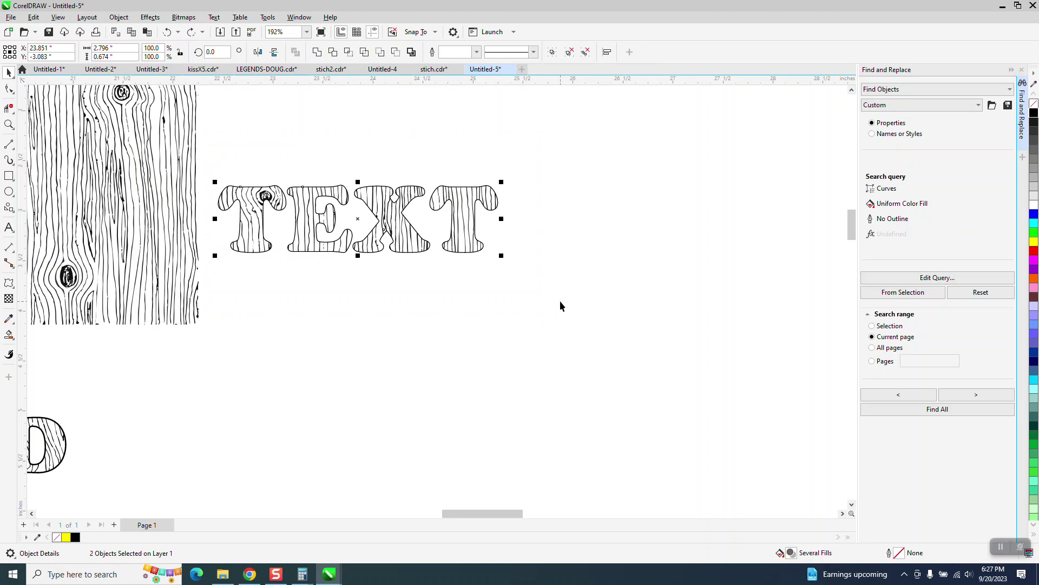
key("ctrl+g")
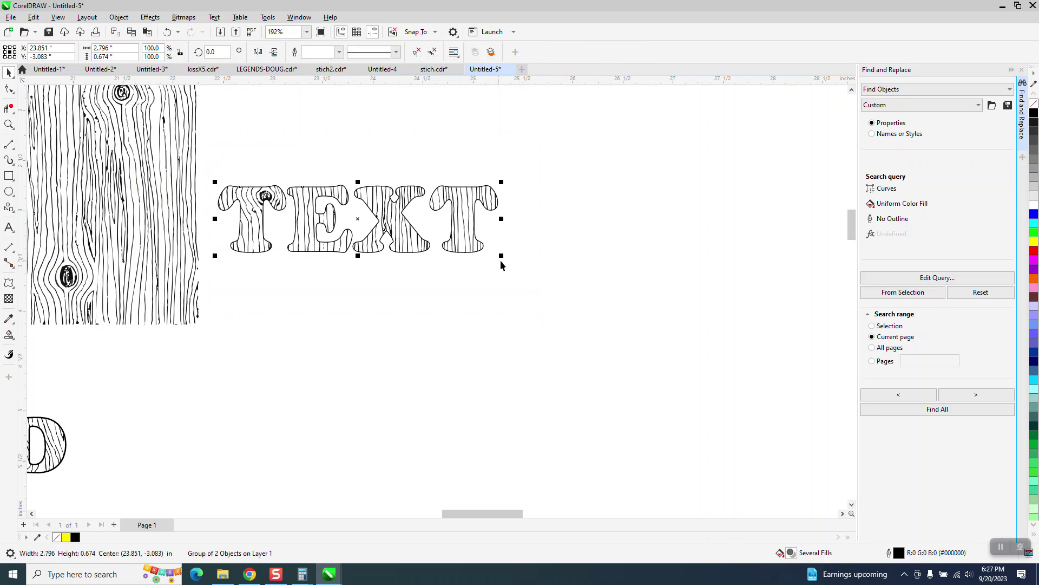
left_click_drag(503, 256, 782, 429)
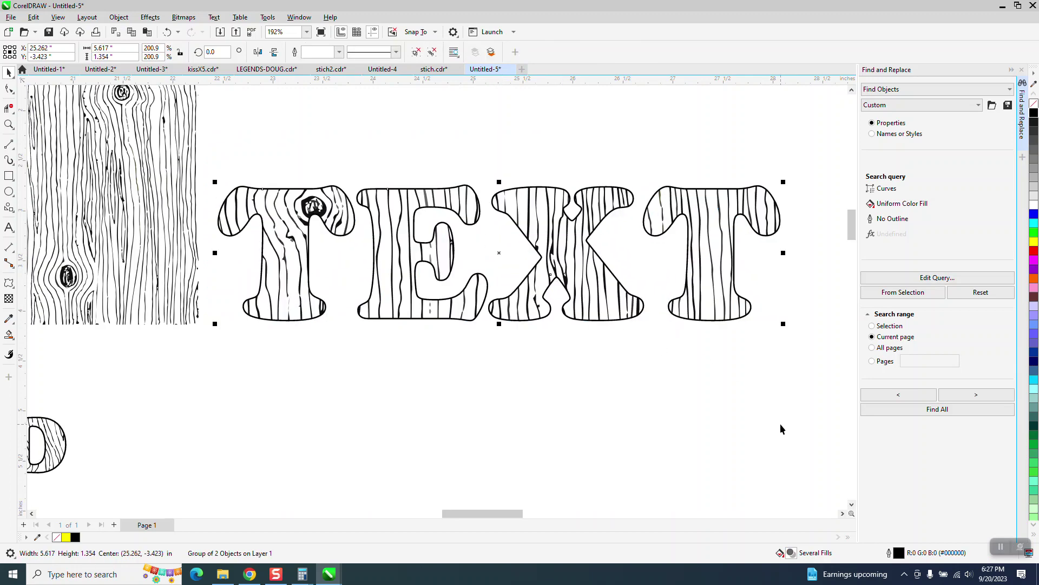
Step: Ungroup the enlarged TEXT so that the outline and the wood-grain pieces are separate objects
scroll(438, 217, "down", 3)
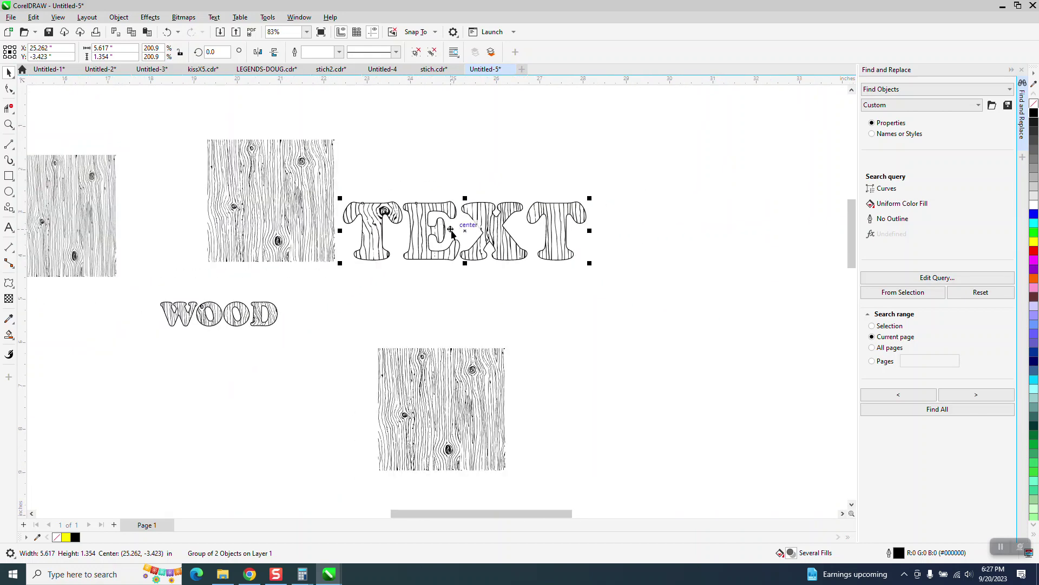
left_click(8, 124)
left_click_drag(351, 194, 620, 288)
right_click(385, 243)
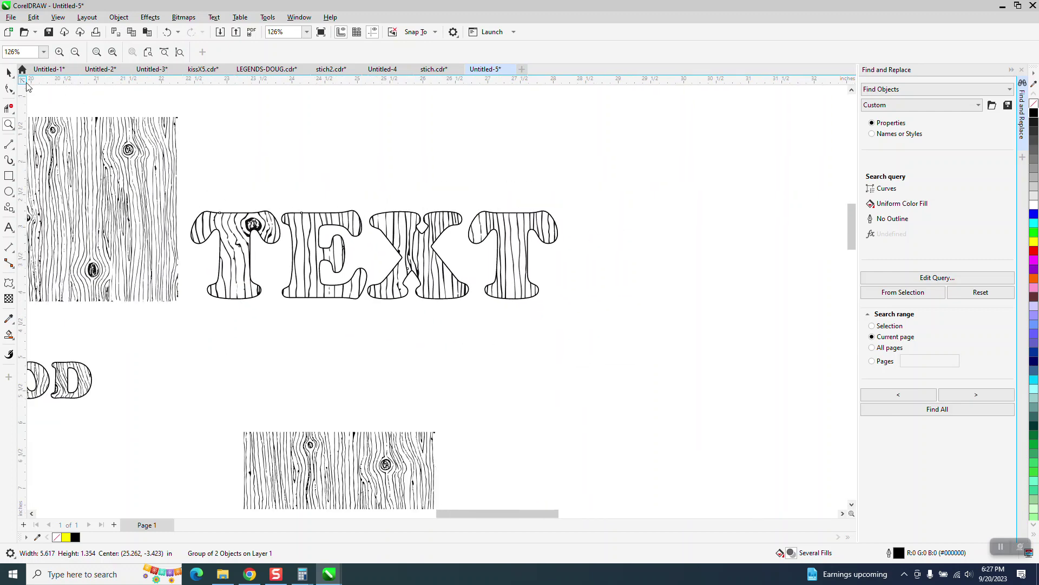
left_click(8, 72)
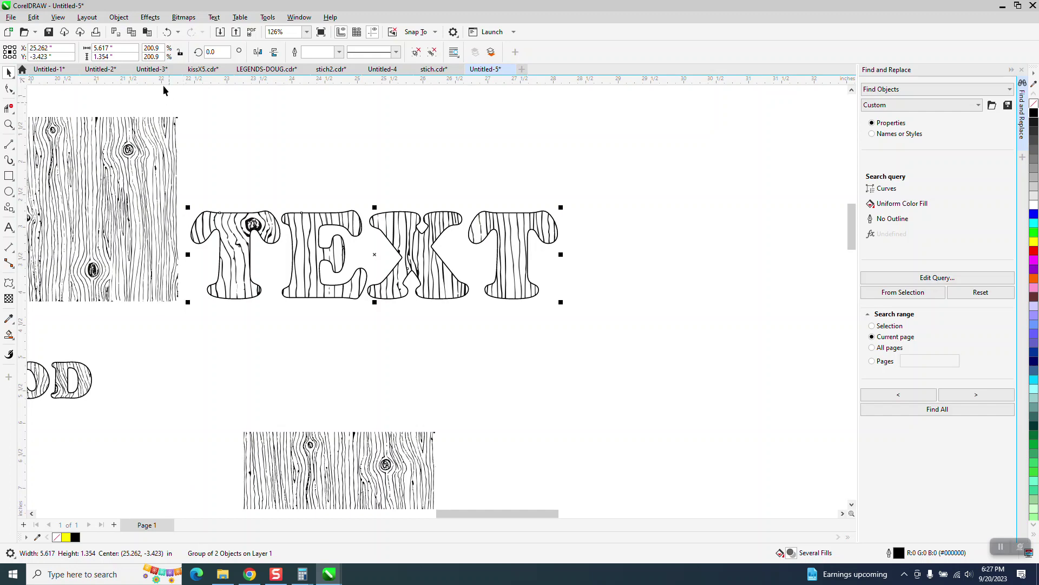
left_click(119, 17)
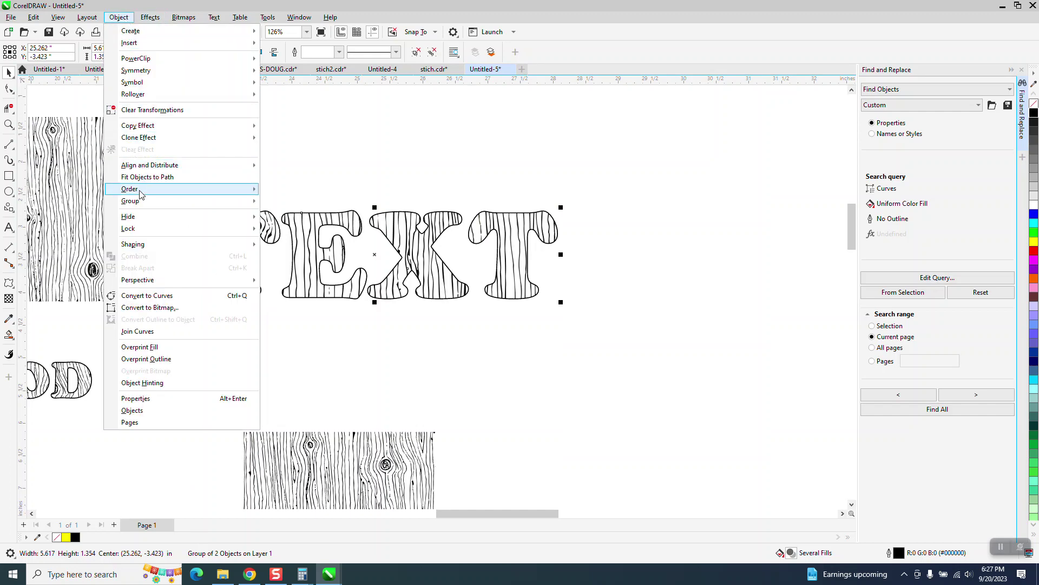
mouse_move(135, 201)
left_click(292, 216)
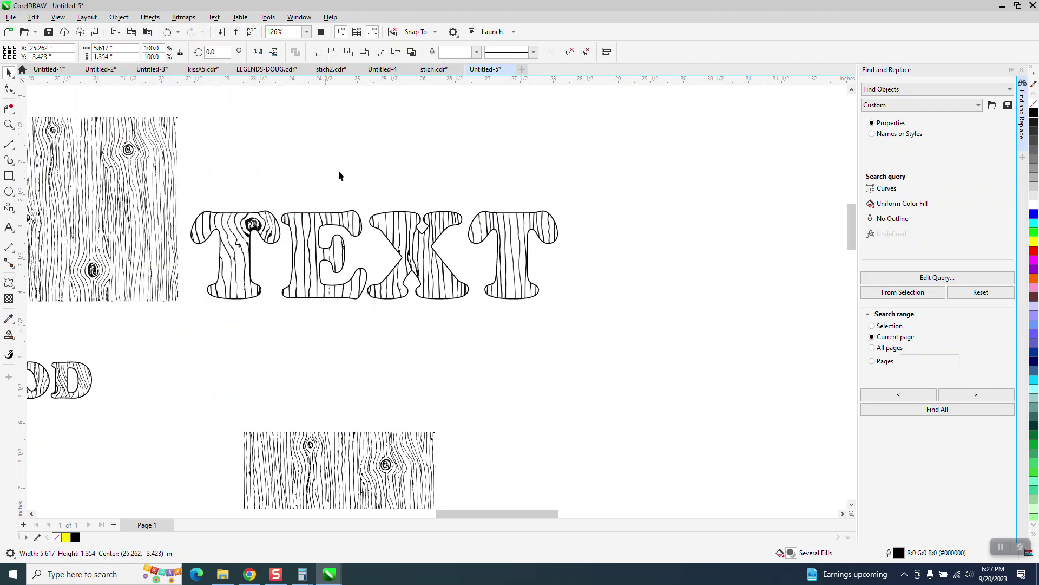
Step: Move the TEXT outline curve 6 inches to the right, away from its wood-grain pieces
left_click(558, 227)
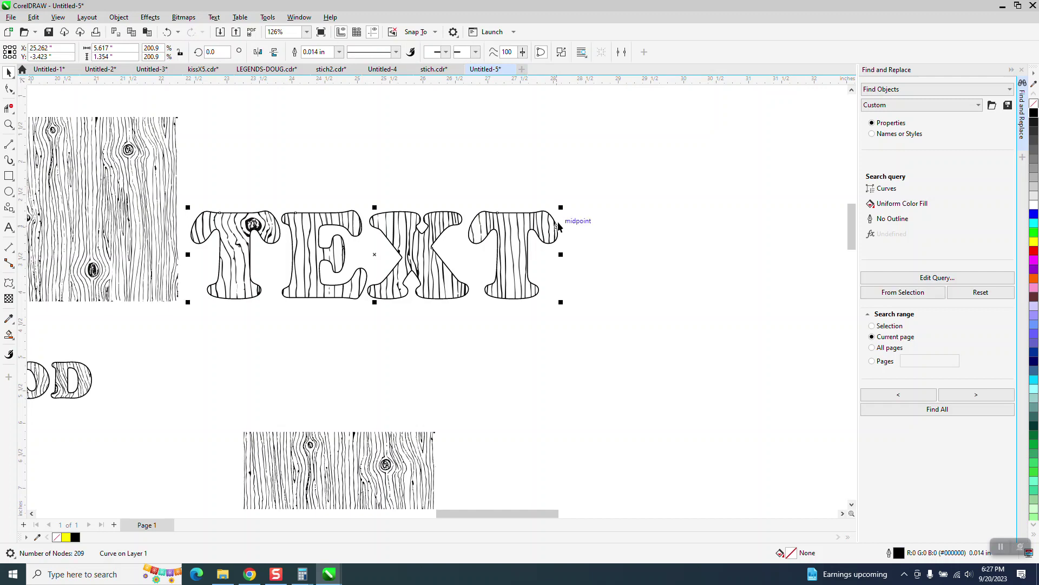
key("Right")
key("Right")
key("Right")
key("Right")
key("Right")
key("Right")
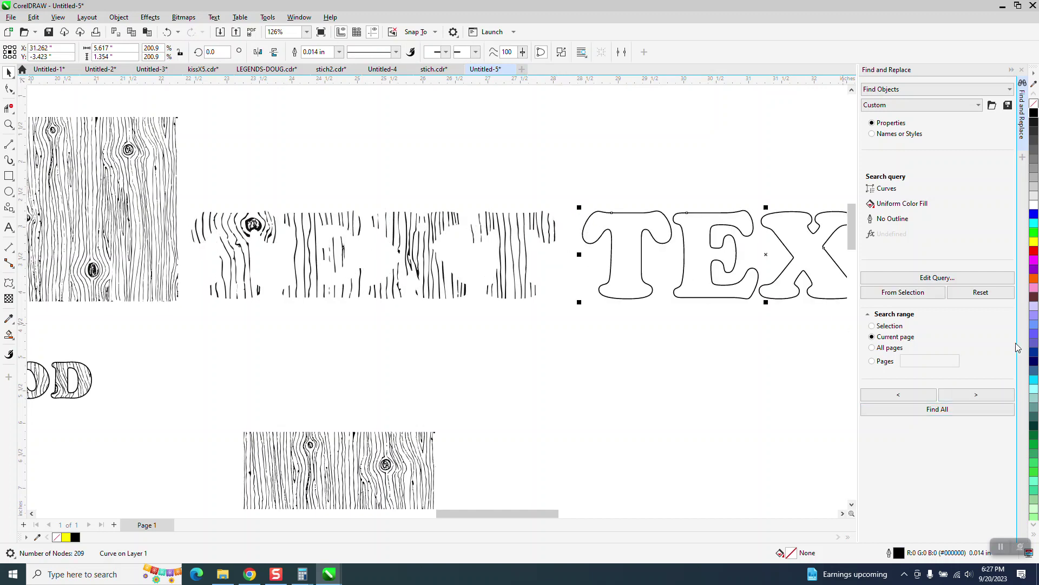
Step: Fill the TEXT outline curve with orange (#FF9933) and move it 6 inches to the left, back onto its wood-grain pieces
scroll(1034, 527, "down", 10)
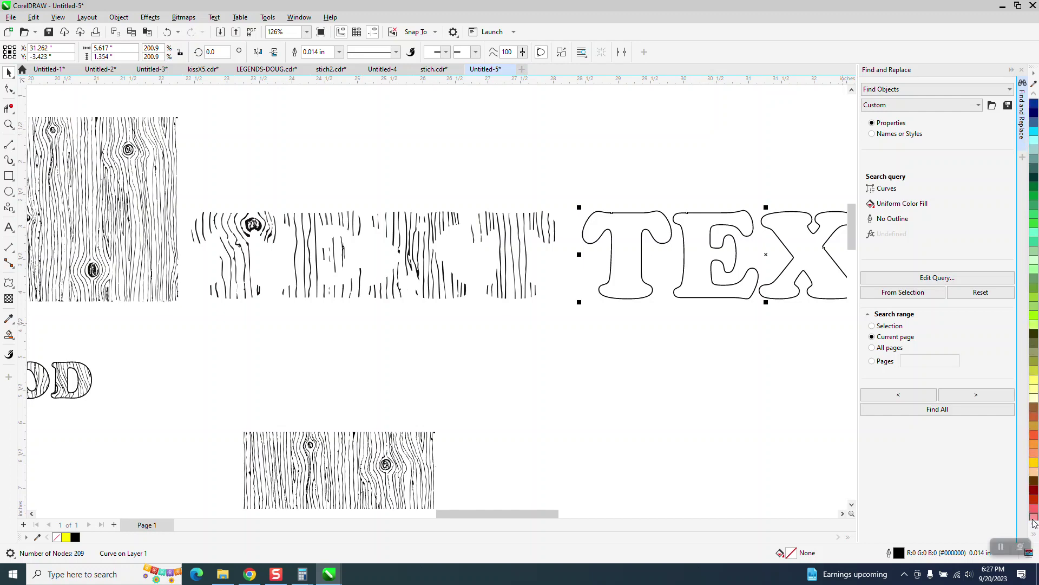
left_click(1034, 445)
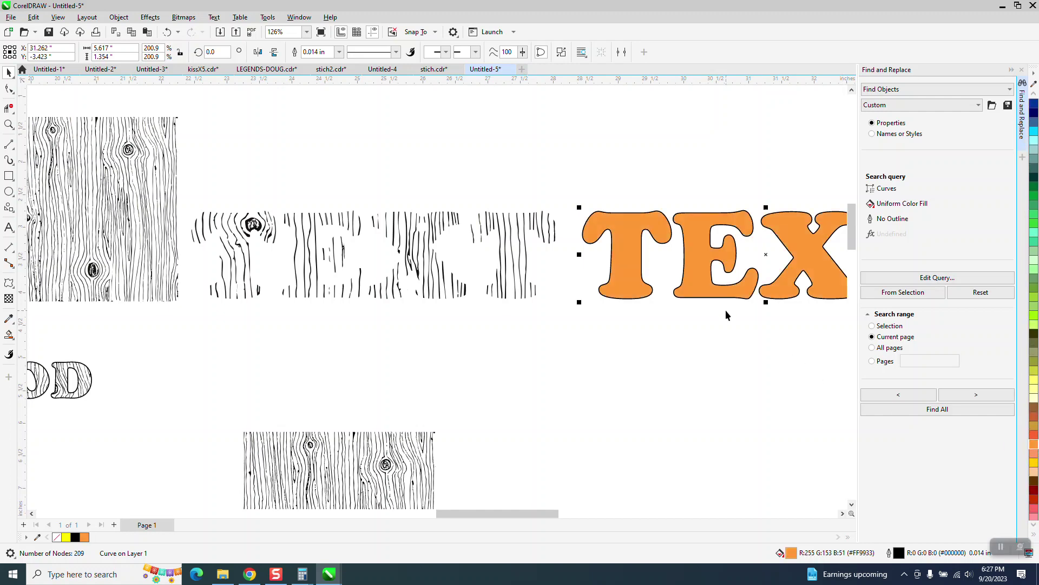
key("Left")
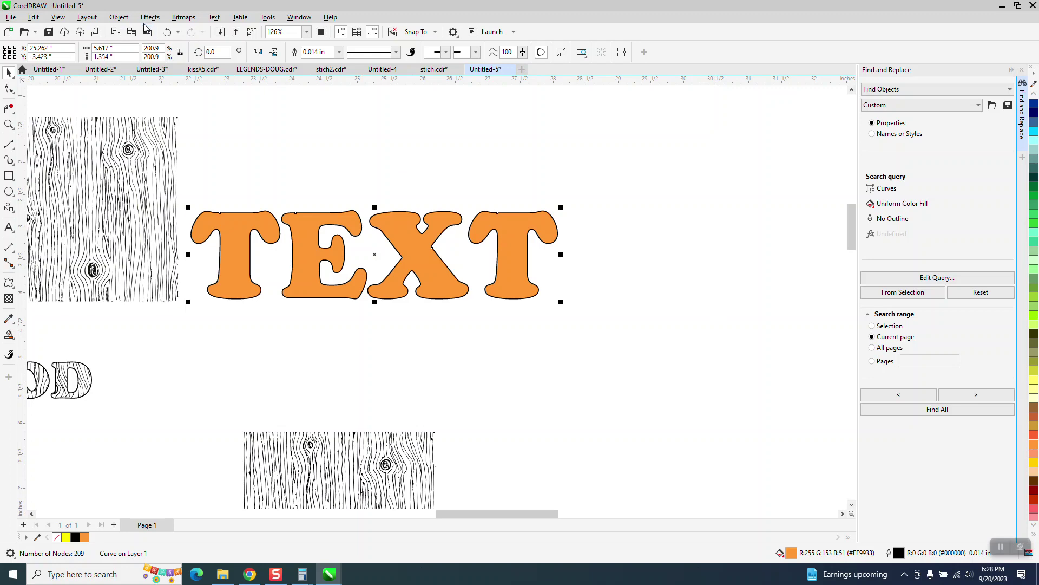
Step: Send the orange TEXT curve behind its wood-grain pieces in the stacking order, and inspect the textured lettering up close
left_click(125, 19)
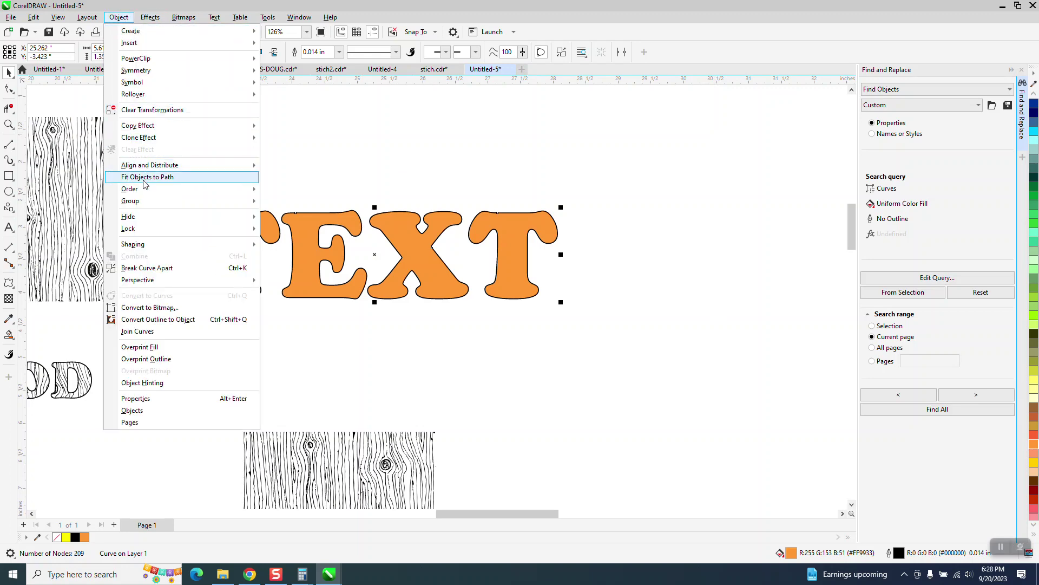
mouse_move(182, 191)
left_click(313, 203)
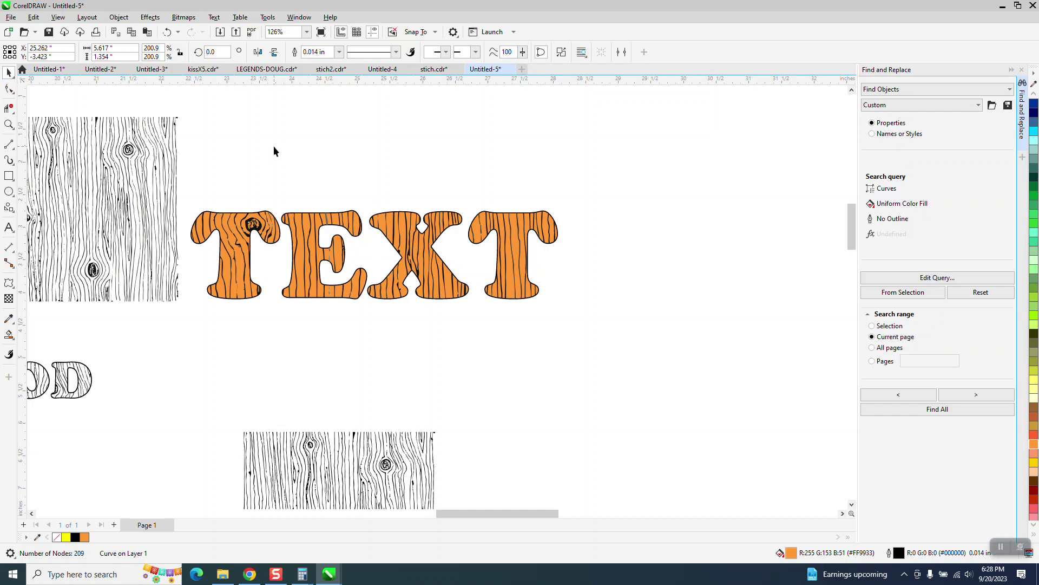
left_click(274, 151)
key("z")
left_click_drag(175, 193, 620, 343)
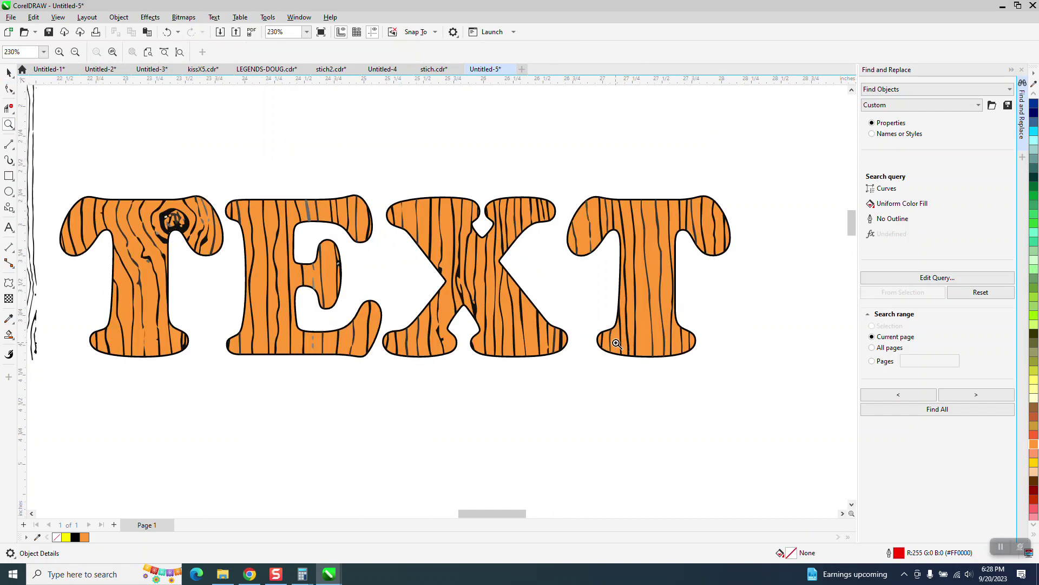